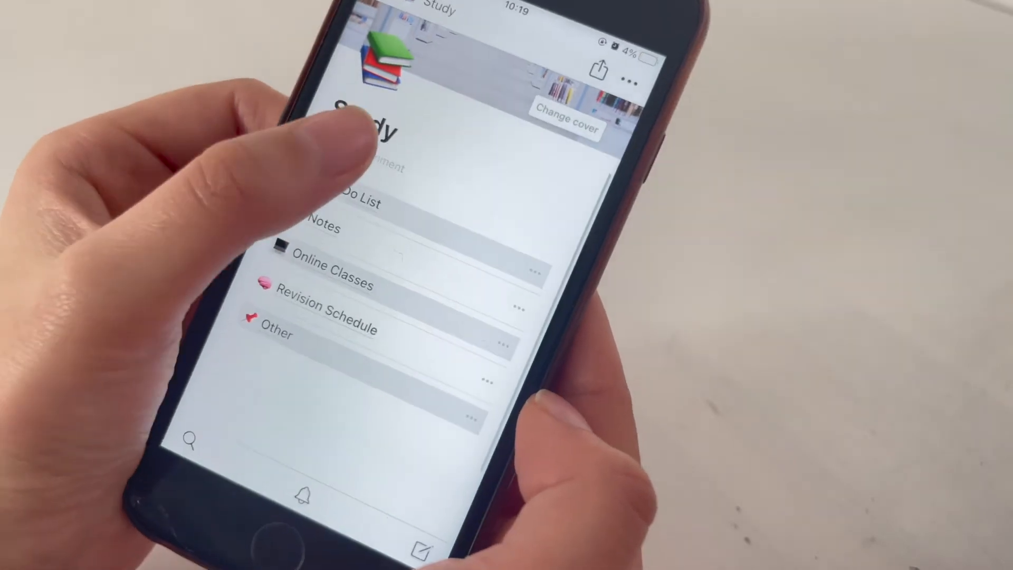
# Open the To-Do List from the Study page and look through its board columns.
pyautogui.click(395, 193)
pyautogui.scroll(-3, 501, 417)
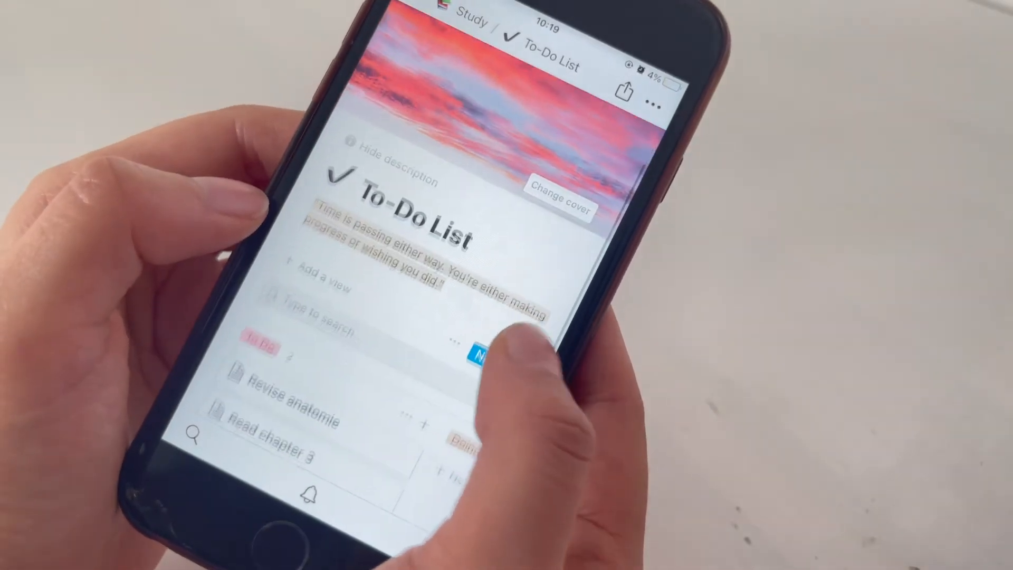
pyautogui.hscroll(3, 343, 343)
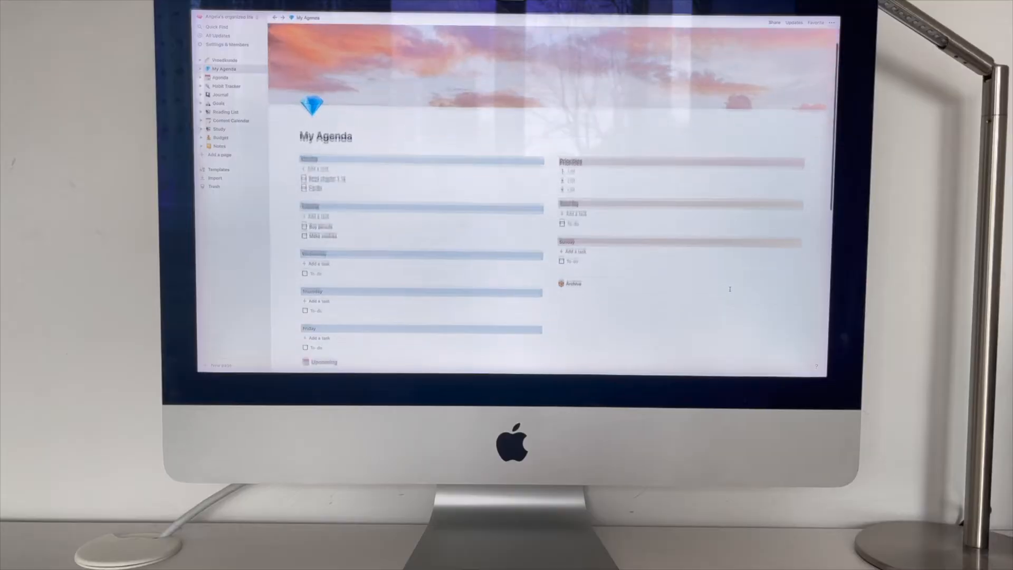
# Fill Tuesday's empty to-do on the My Agenda page with "Make cookies".
pyautogui.scroll(-5, 730, 290)
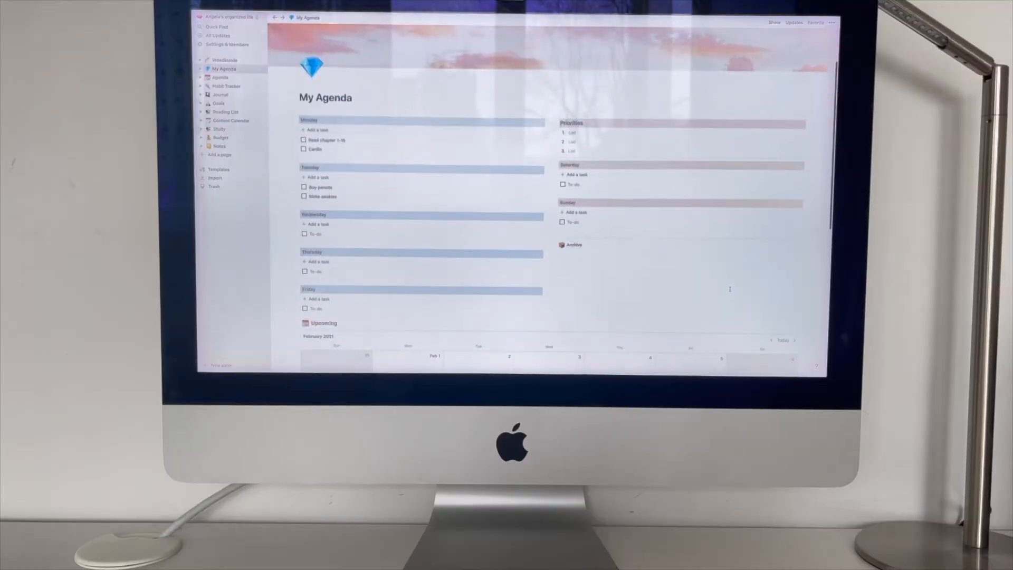
pyautogui.scroll(-5, 730, 291)
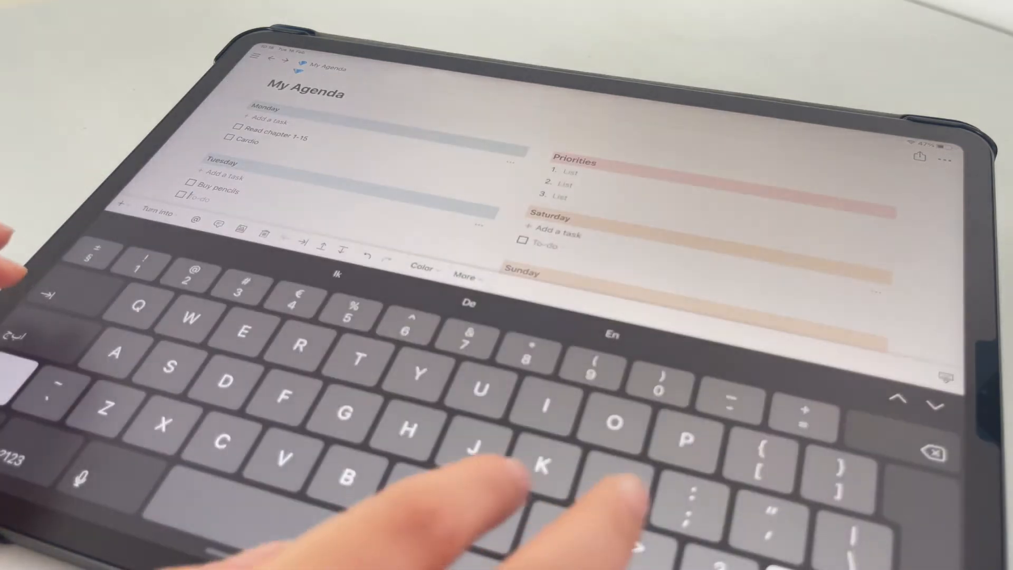
pyautogui.write('Make')
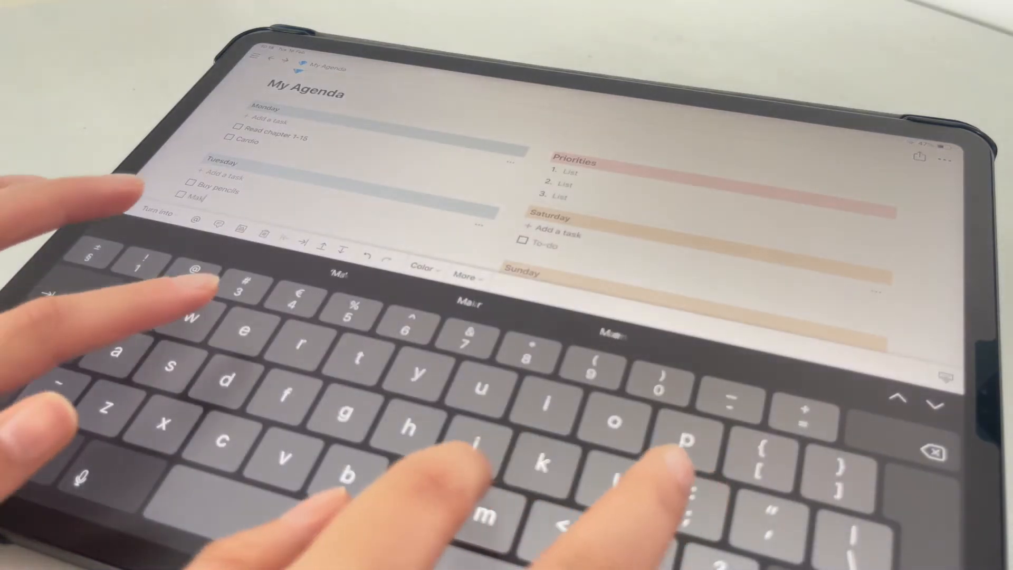
pyautogui.write(' cookies')
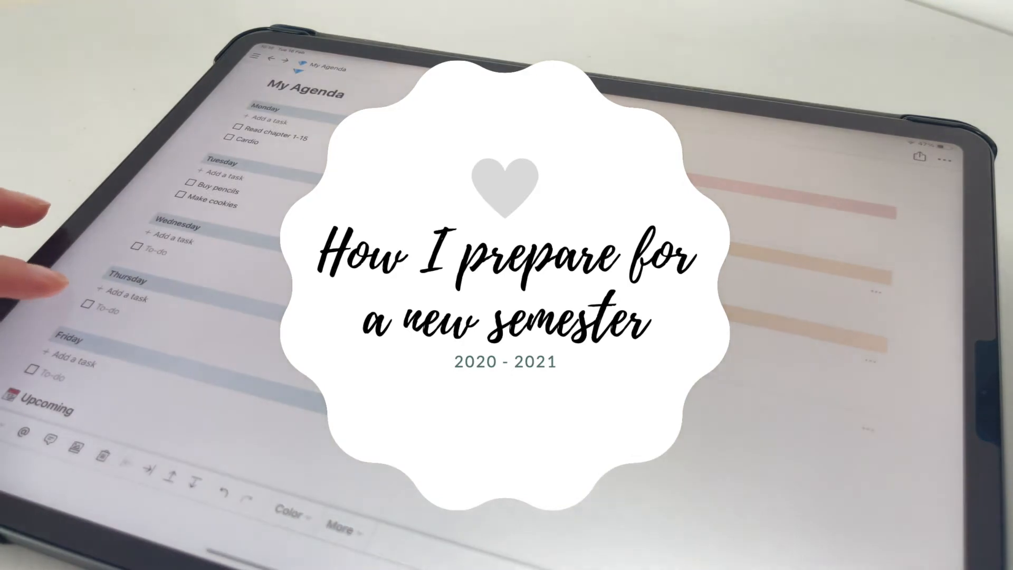
pyautogui.scroll(-1, 506, 285)
pyautogui.scroll(-2, 158, 264)
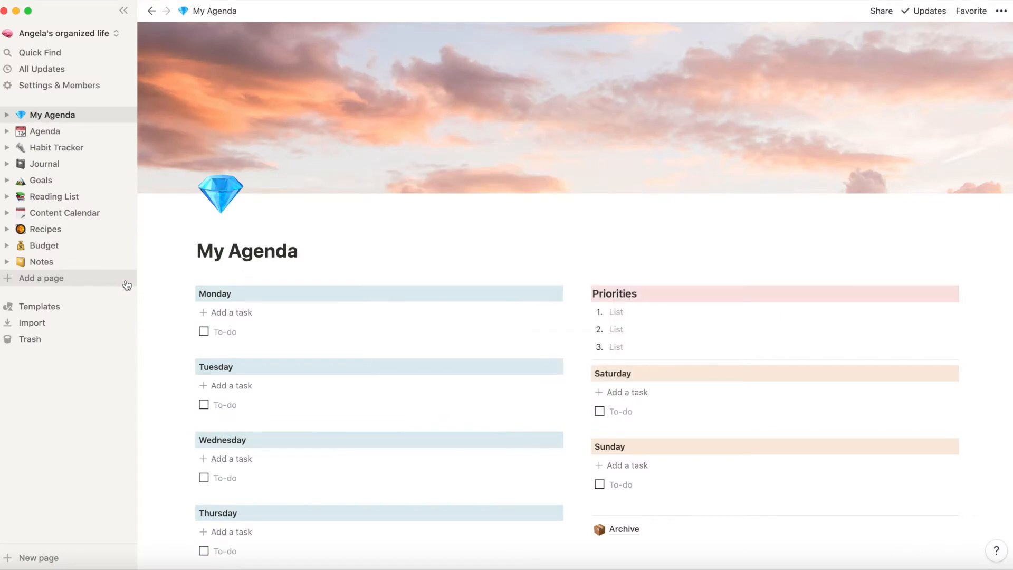
# Create a new page titled Vroedkunde and give it the baby bottle icon.
pyautogui.click(76, 282)
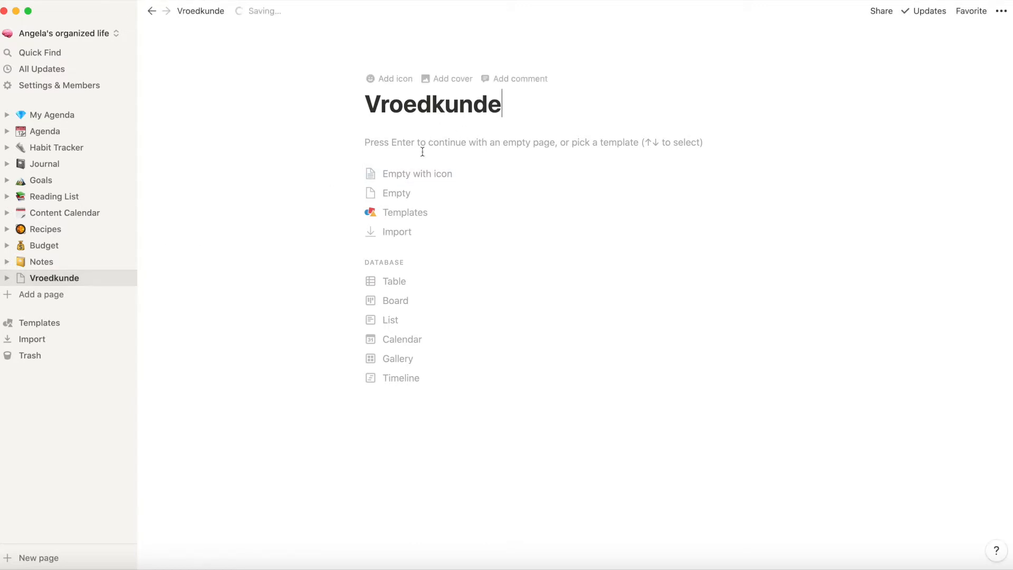
pyautogui.click(417, 178)
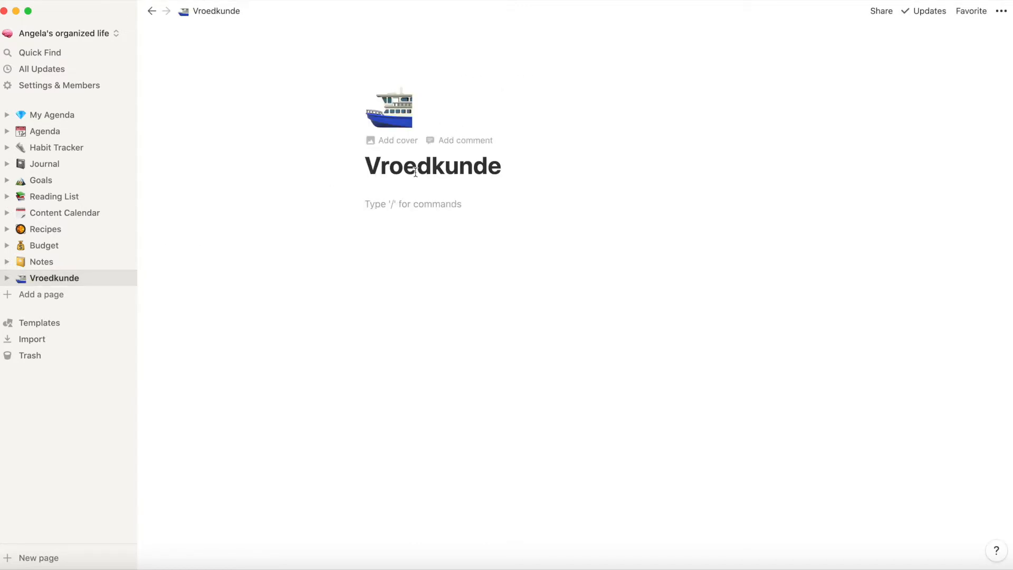
pyautogui.click(385, 120)
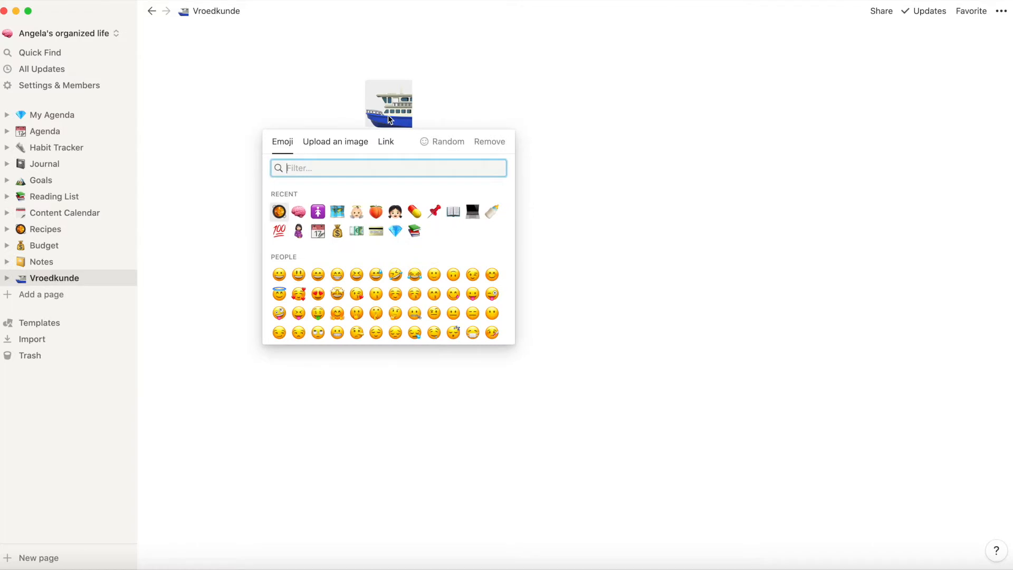
pyautogui.click(493, 209)
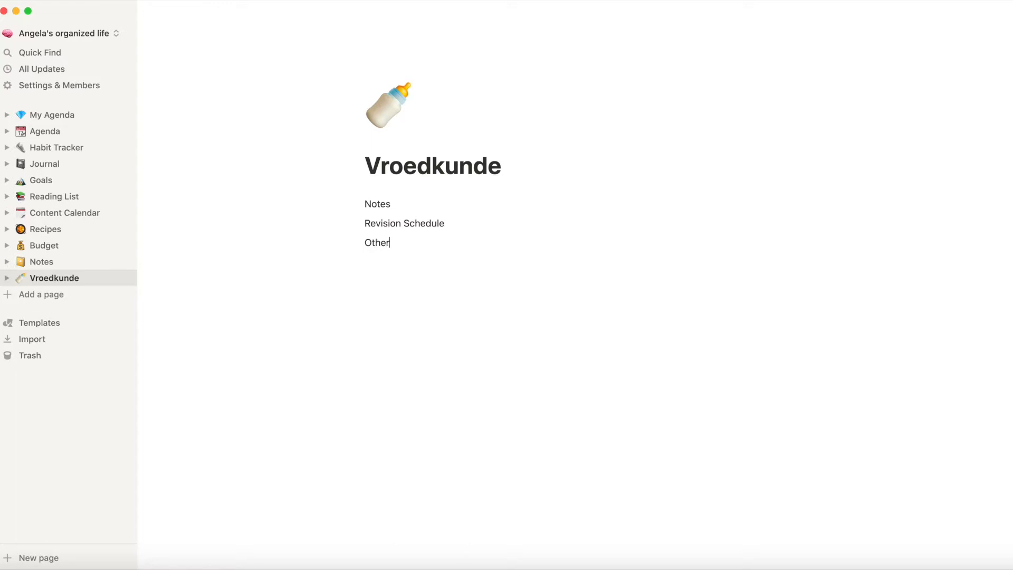
# Turn the Notes, Revision Schedule and Other lines on the Vroedkunde page into sub-pages.
pyautogui.moveTo(414, 261); pyautogui.dragTo(362, 198)
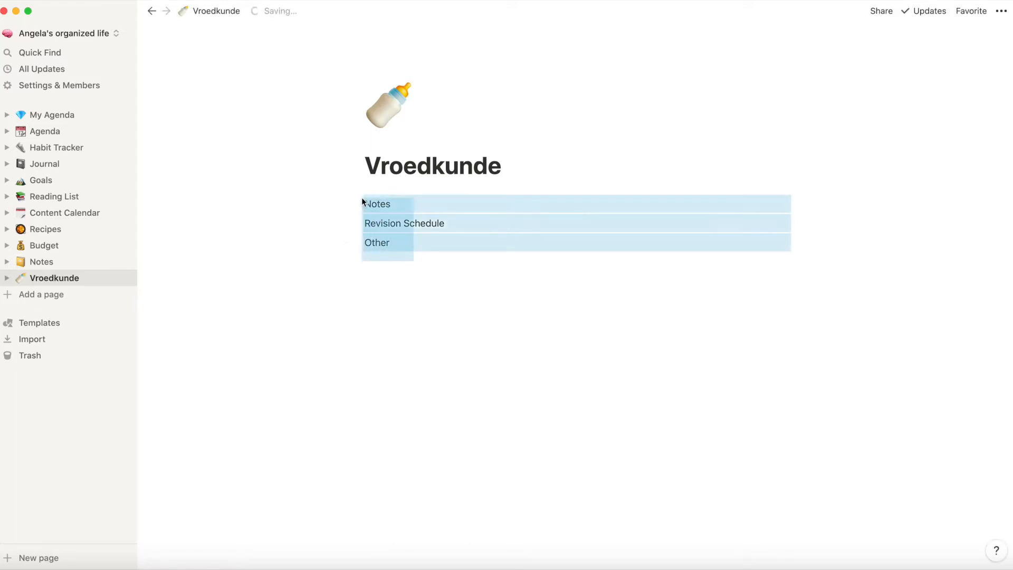
pyautogui.click(356, 202)
pyautogui.moveTo(317, 187)
pyautogui.click(366, 153)
pyautogui.click(421, 303)
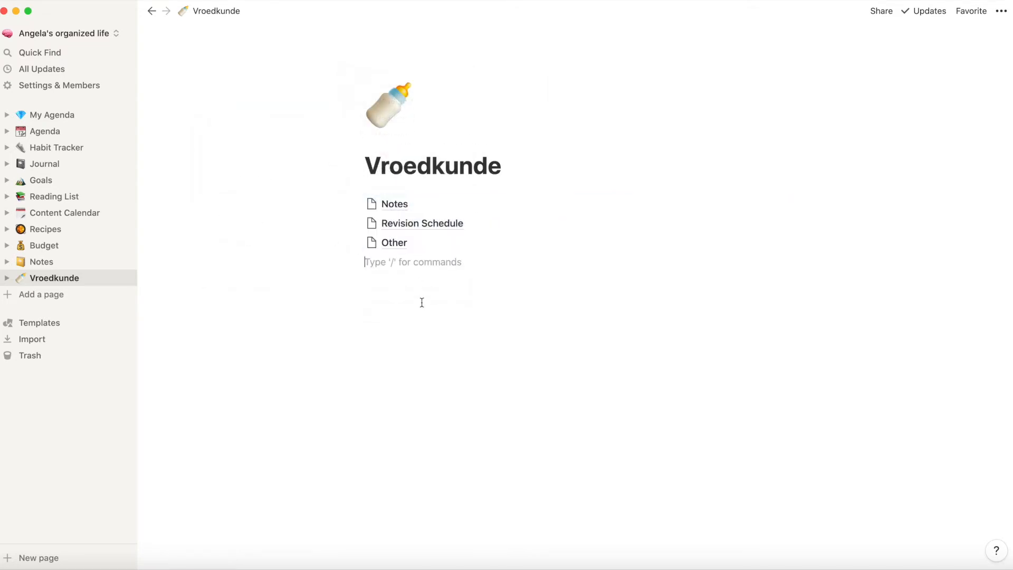
# Insert an inline table on the empty line below the Other sub-page.
pyautogui.click(359, 264)
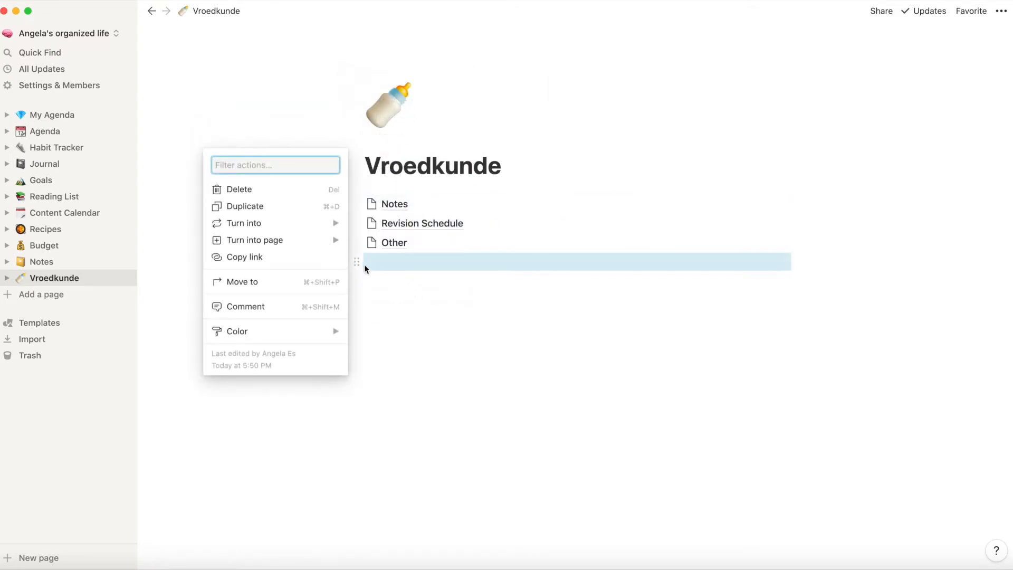
pyautogui.click(354, 262)
pyautogui.click(344, 262)
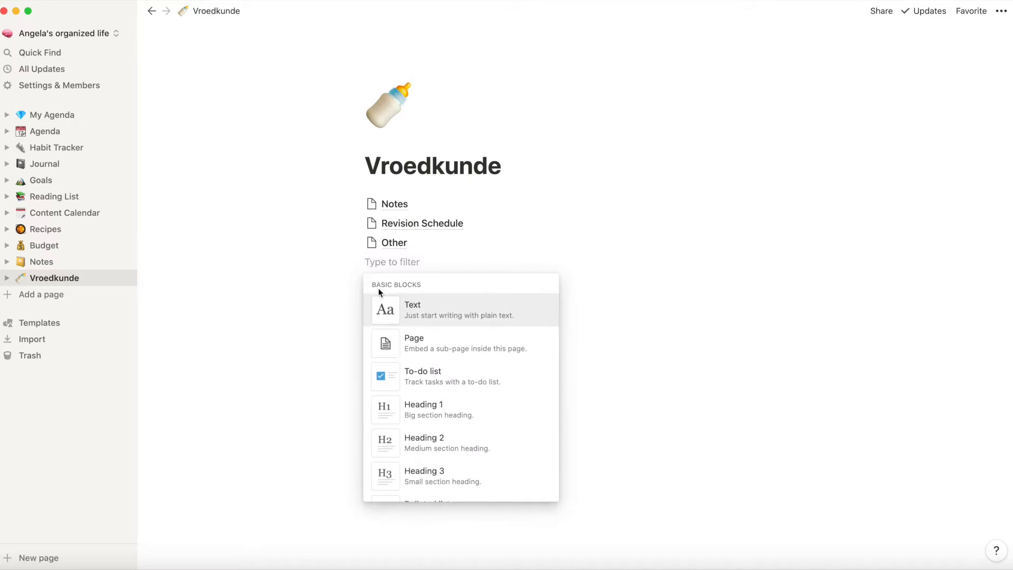
pyautogui.scroll(-4, 422, 401)
pyautogui.scroll(-10, 431, 434)
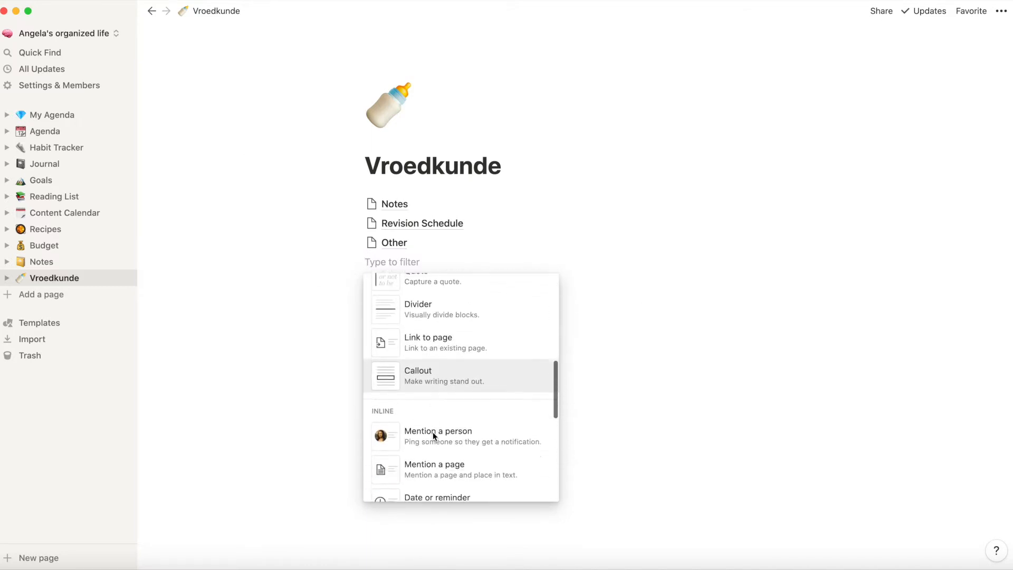
pyautogui.scroll(-2, 435, 438)
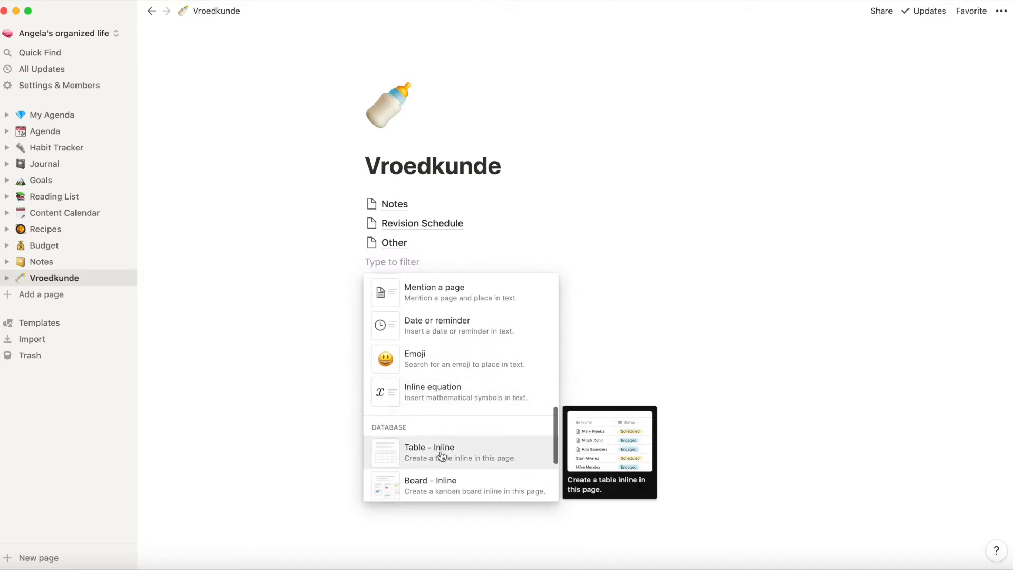
pyautogui.click(443, 446)
# Turn the inline table into a page titled Online Classes and return to the Vroedkunde page.
pyautogui.click(735, 266)
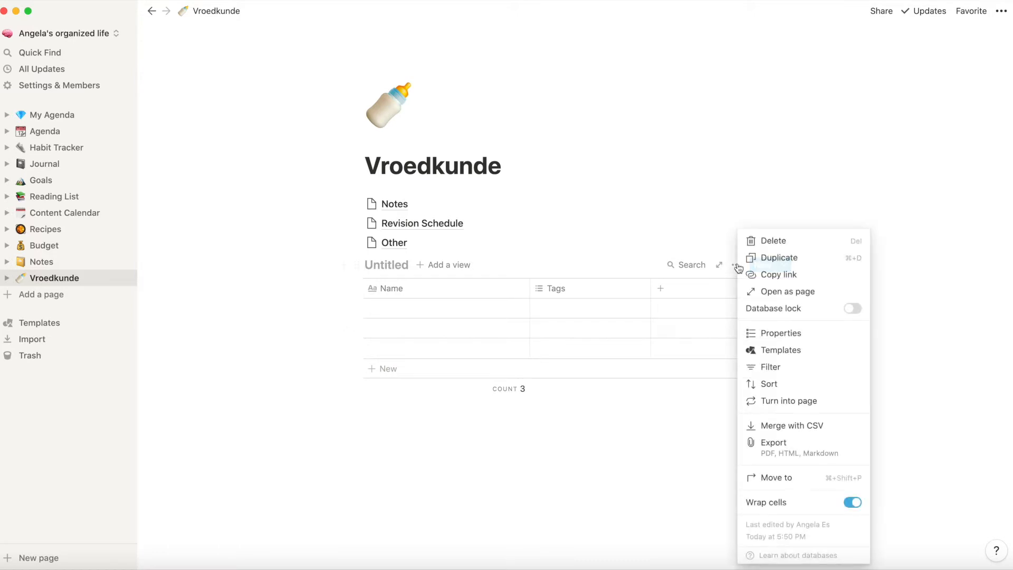
pyautogui.click(789, 401)
pyautogui.click(403, 268)
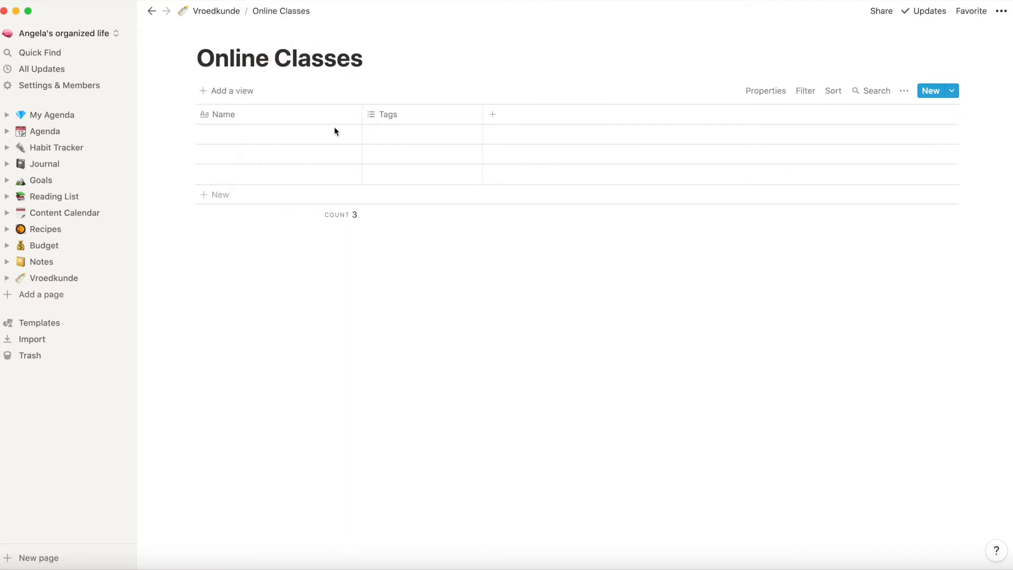
pyautogui.click(152, 11)
# Set the sub-page icons: open book for Notes, brain for Revision Schedule, red pushpin for Other and laptop for Online Classes.
pyautogui.click(373, 204)
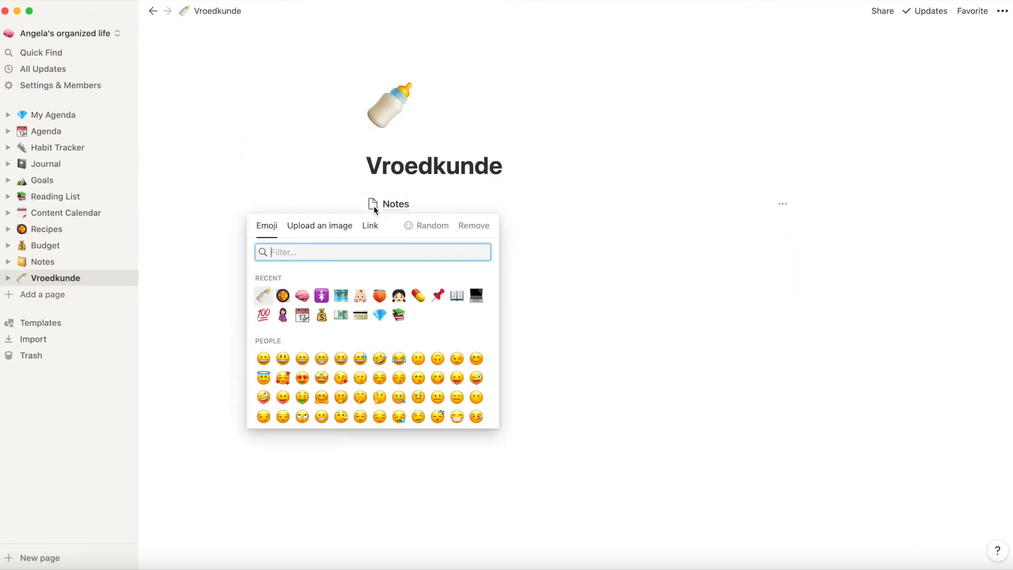
pyautogui.click(457, 295)
pyautogui.click(373, 223)
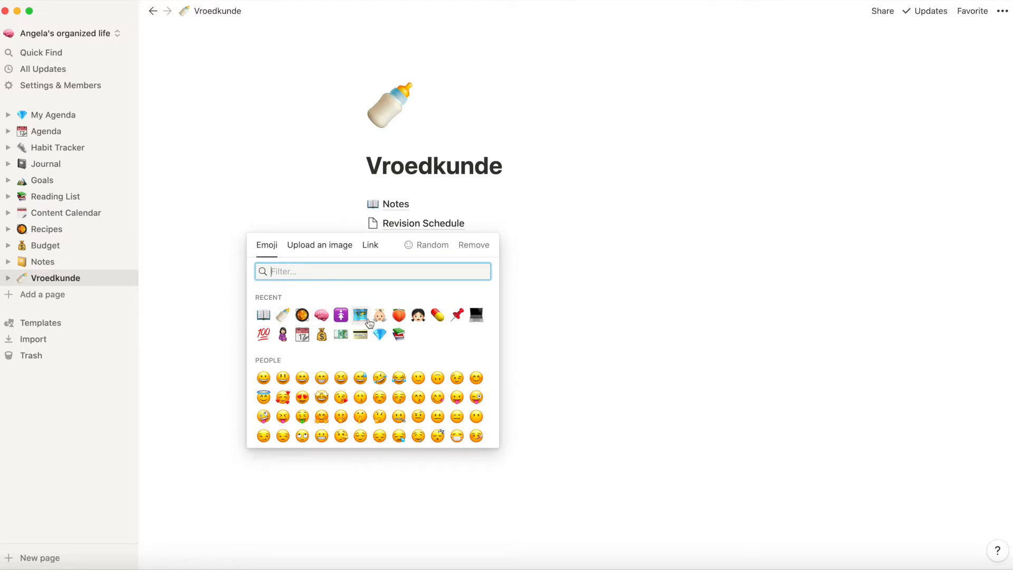
pyautogui.click(322, 315)
pyautogui.click(373, 242)
pyautogui.click(455, 327)
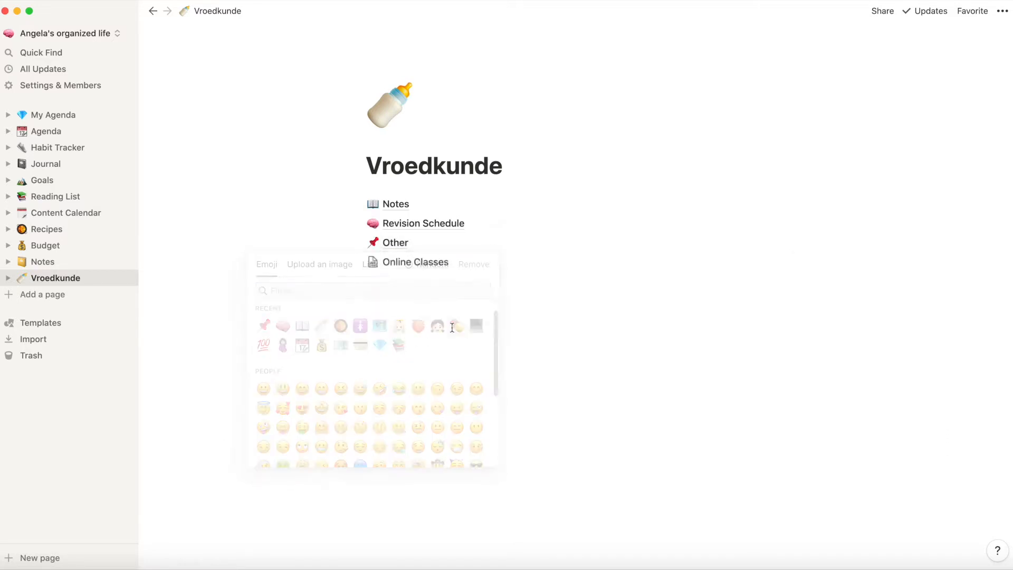
pyautogui.click(372, 262)
pyautogui.click(477, 358)
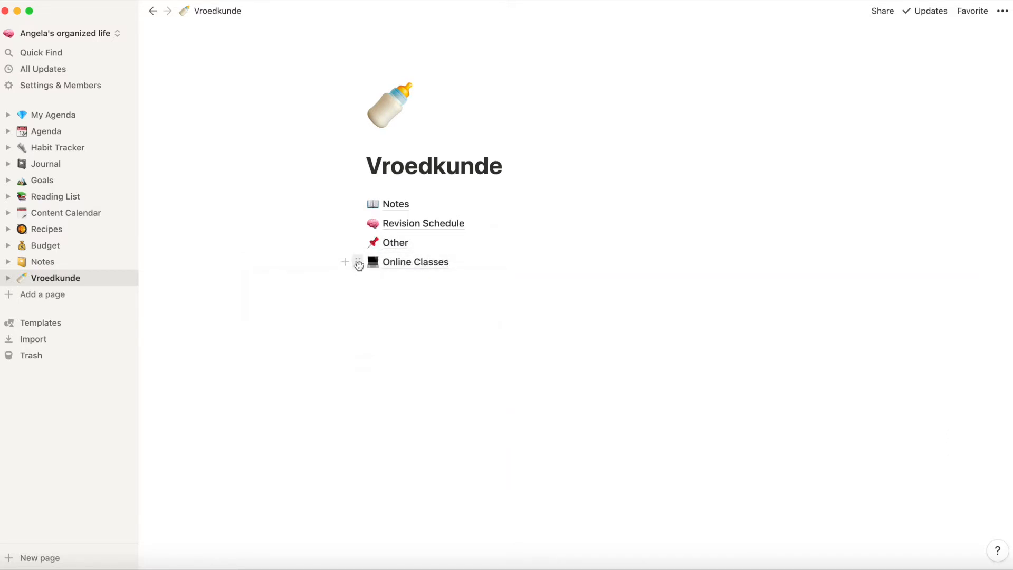
# Move Online Classes directly below Notes and set the text color of all four sub-page links to yellow.
pyautogui.moveTo(351, 264); pyautogui.dragTo(446, 278)
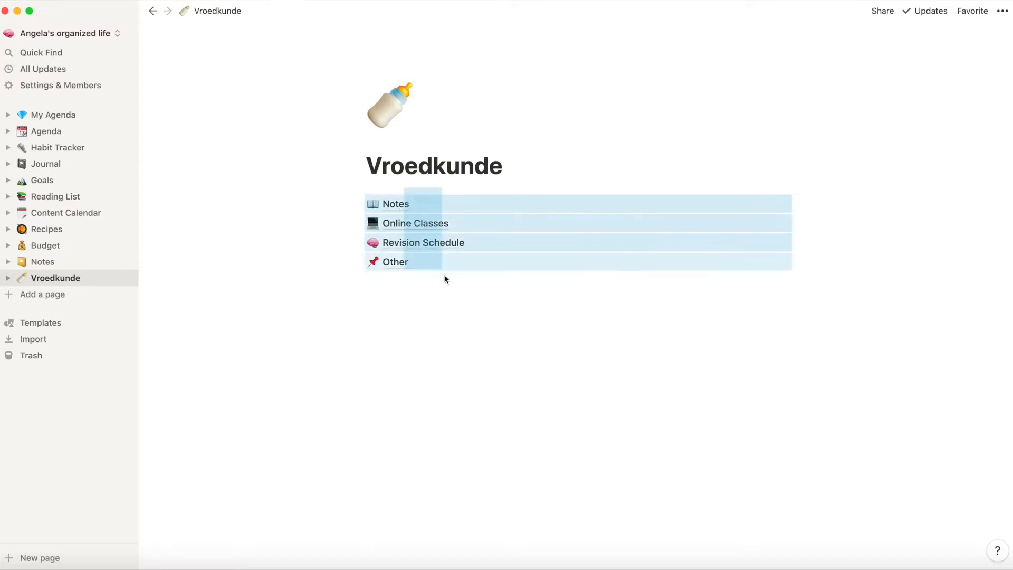
pyautogui.click(357, 210)
pyautogui.moveTo(334, 235)
pyautogui.scroll(-2, 373, 336)
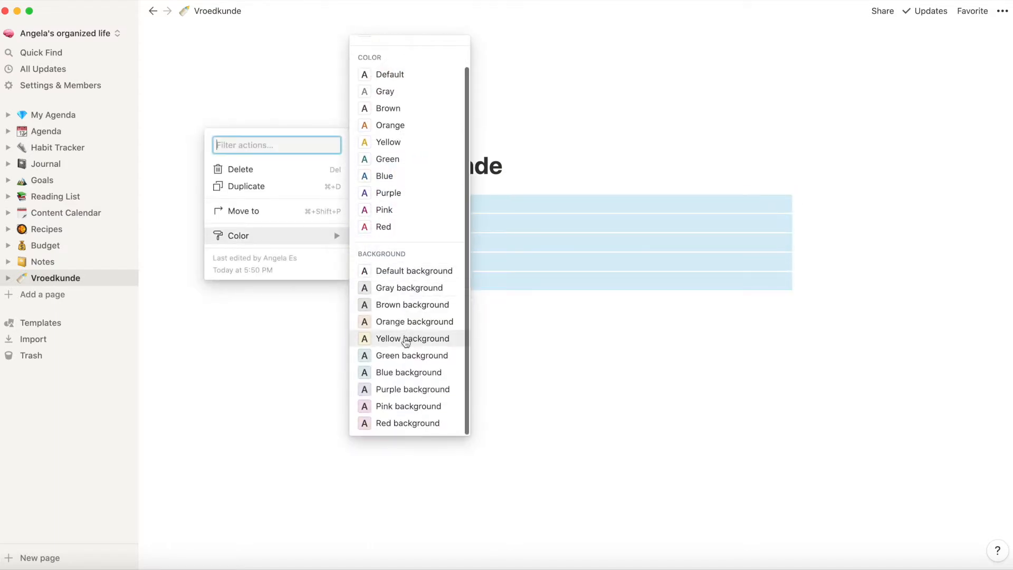
pyautogui.click(388, 143)
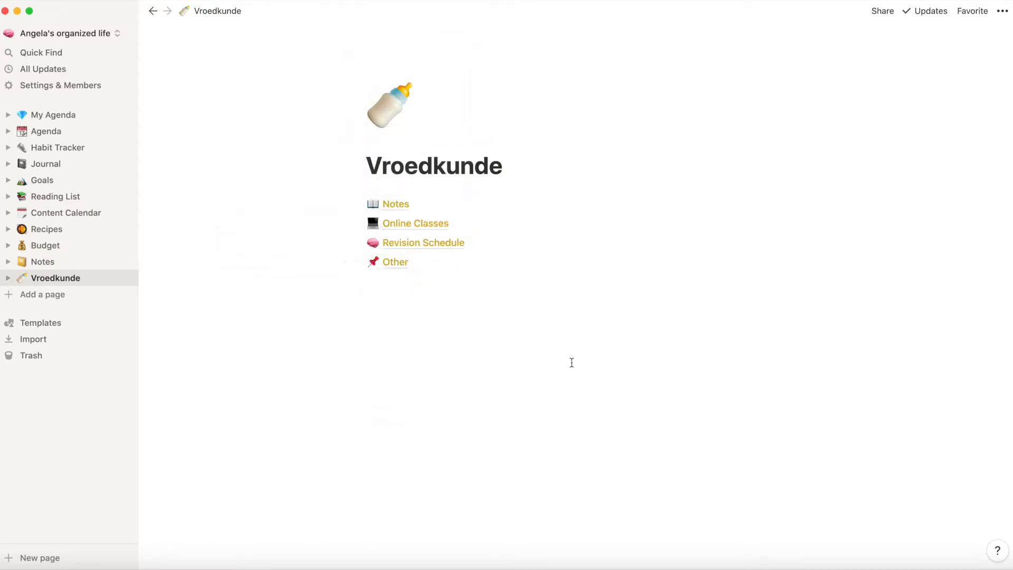
# Open the Notes page and turn its five topic lines, from Algemene Farmacologie, Toxicologie en Teratologie to Vrouw als Vrouw, into sub-pages.
pyautogui.click(405, 212)
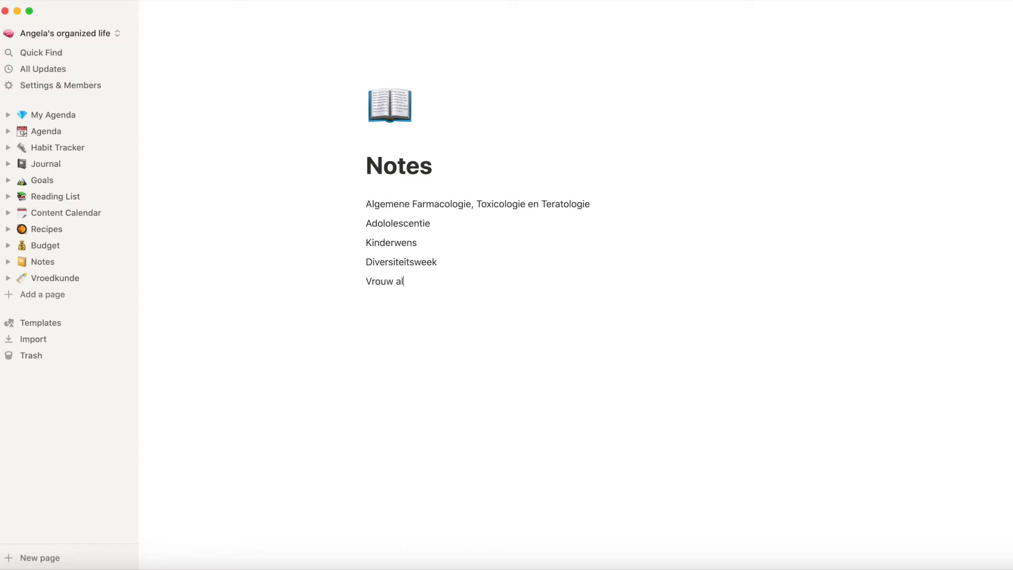
pyautogui.moveTo(434, 314); pyautogui.dragTo(369, 203)
pyautogui.click(358, 204)
pyautogui.moveTo(322, 189)
pyautogui.click(391, 102)
pyautogui.click(530, 398)
# Set the topic icons: pill for Algemene Farmacologie, peach for Adololescentie, pregnant woman for Kinderwens, world map for Diversiteitsweek and women's symbol for Vrouw als Vrouw.
pyautogui.click(373, 207)
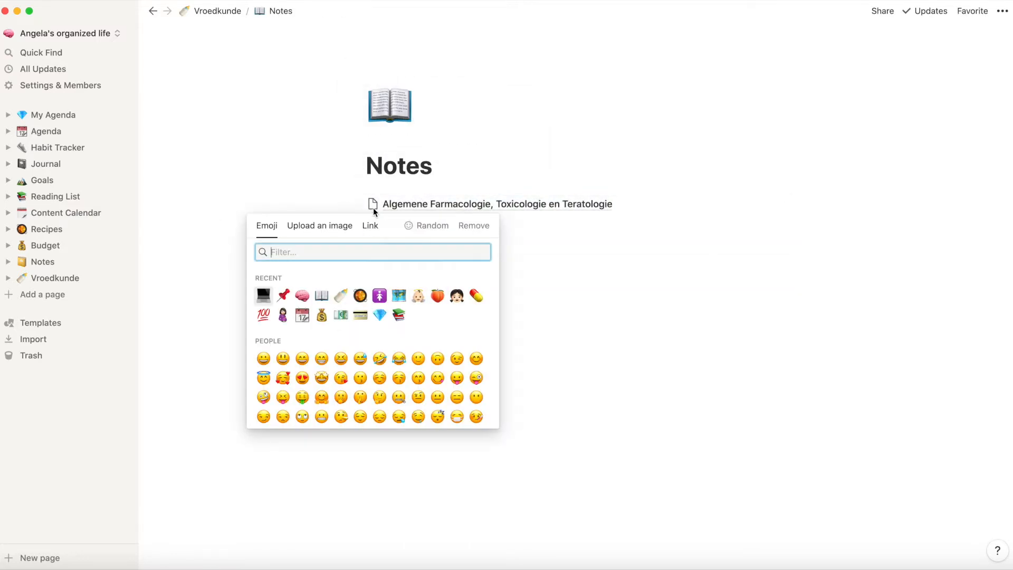
pyautogui.click(476, 296)
pyautogui.click(373, 223)
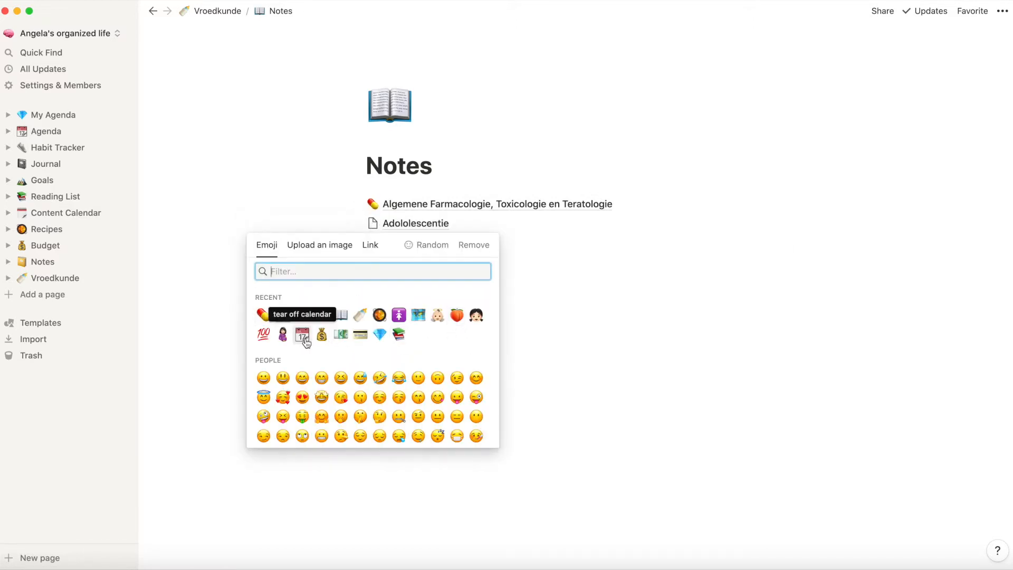
pyautogui.click(457, 315)
pyautogui.click(374, 243)
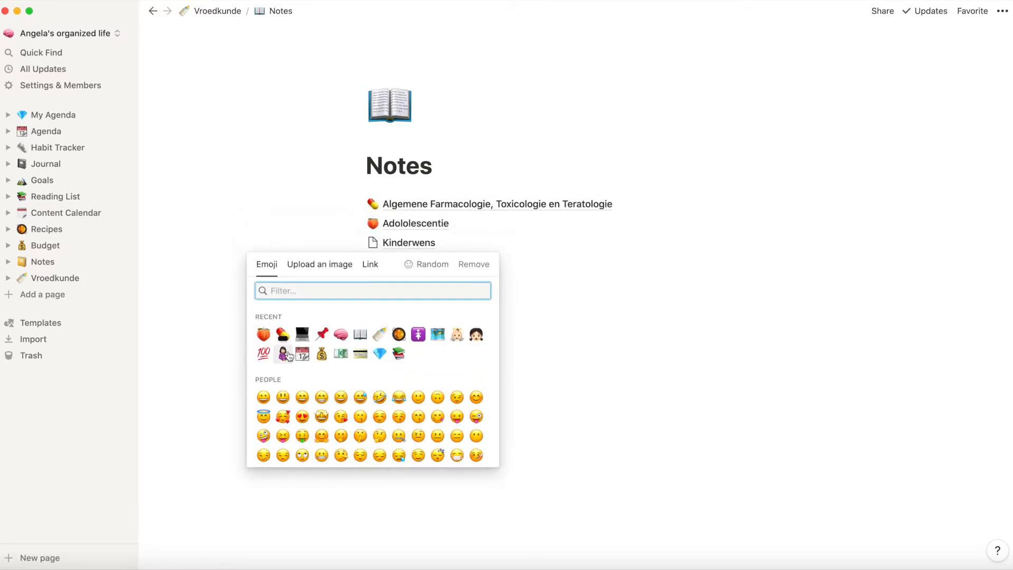
pyautogui.click(282, 353)
pyautogui.click(373, 262)
pyautogui.click(457, 353)
pyautogui.click(373, 281)
pyautogui.click(457, 373)
# Set the Algemene Farmacologie, Toxicologie en Teratologie page to small text and full width, and hide the page sidebar.
pyautogui.click(467, 204)
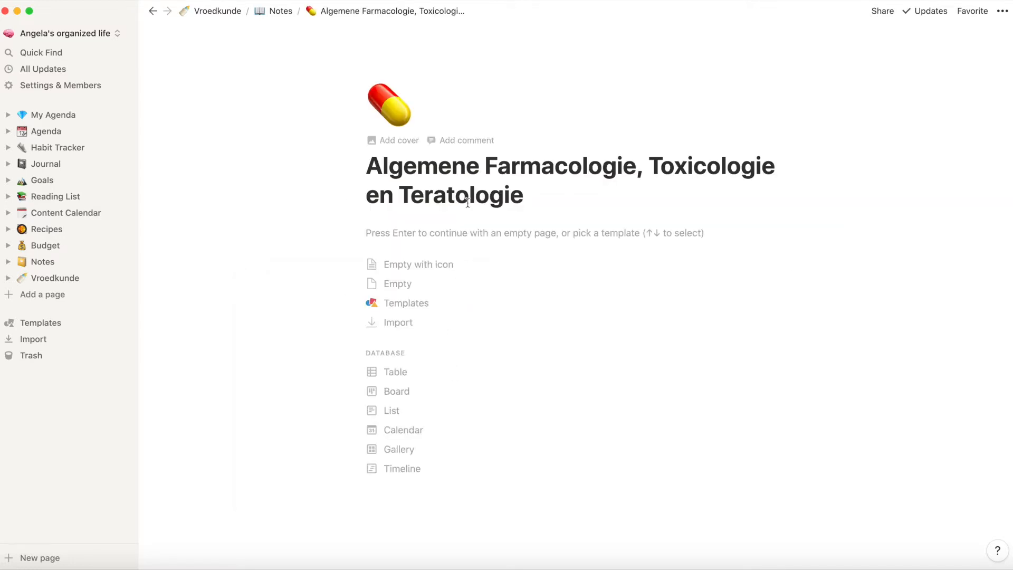
pyautogui.click(1003, 11)
pyautogui.click(991, 95)
pyautogui.click(991, 113)
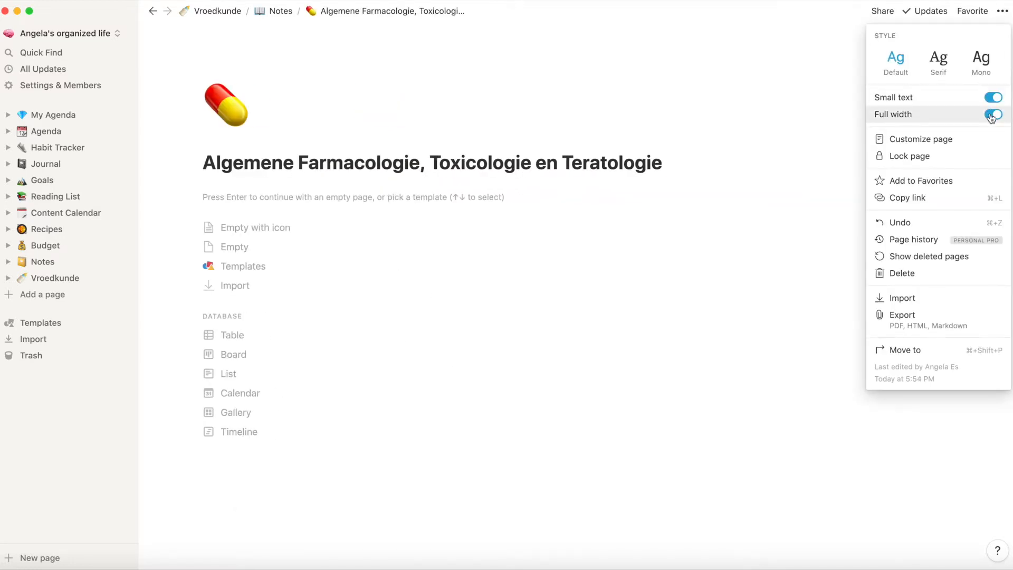
pyautogui.click(127, 12)
pyautogui.click(128, 12)
# Add Anatomie as the first line of the page body and turn it into a toggle list.
pyautogui.click(152, 228)
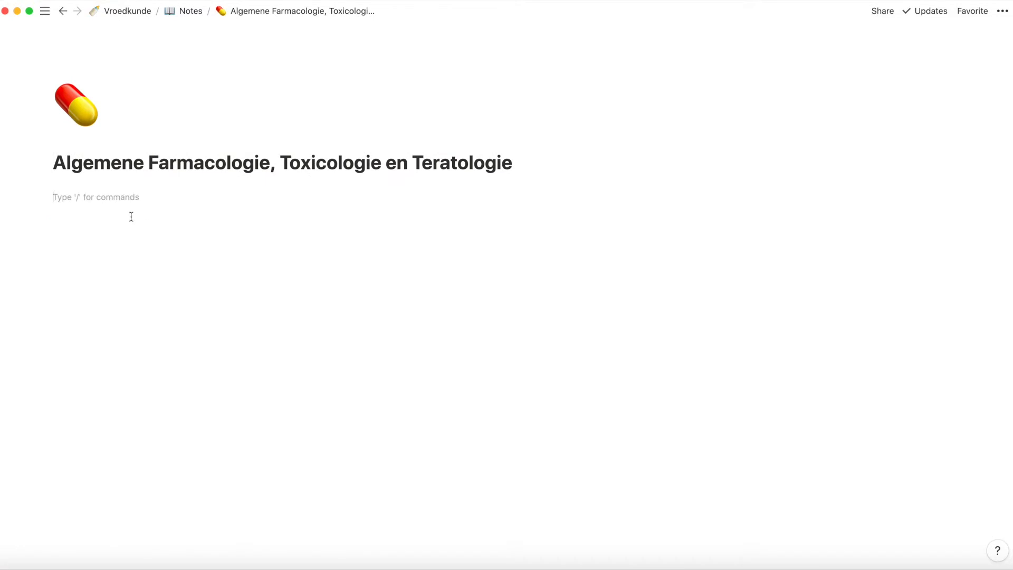
pyautogui.write('A')
pyautogui.click(43, 196)
pyautogui.moveTo(131, 159)
pyautogui.click(242, 192)
pyautogui.click(122, 211)
# Add toggles named Farmacologie and Toxicologie below the Anatomie toggle.
pyautogui.write('> ')
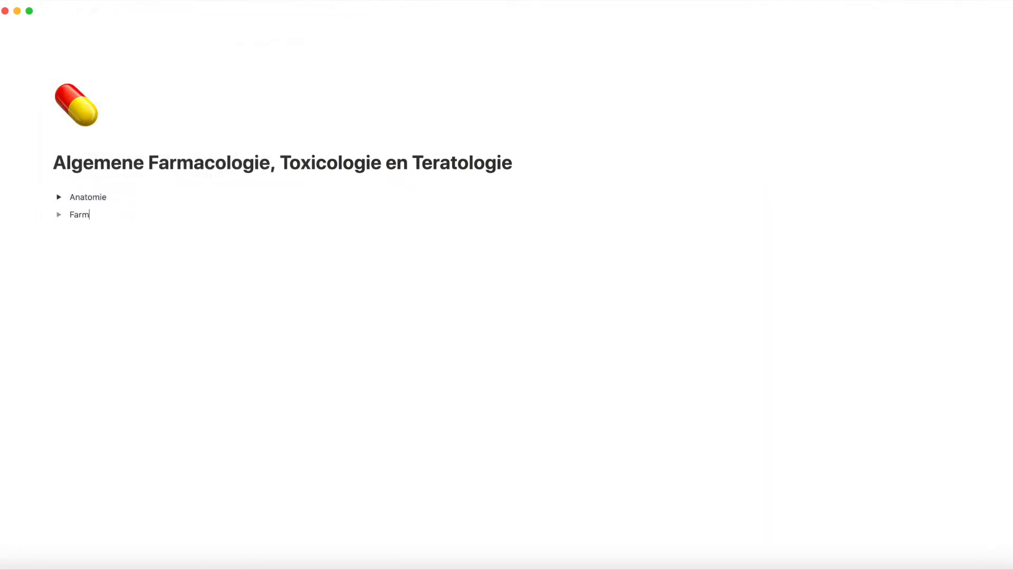
pyautogui.write('Farmacologie')
pyautogui.press('Return')
pyautogui.write('Toxicologie')
pyautogui.press('Return')
pyautogui.press('Return')
pyautogui.click(60, 251)
pyautogui.click(59, 216)
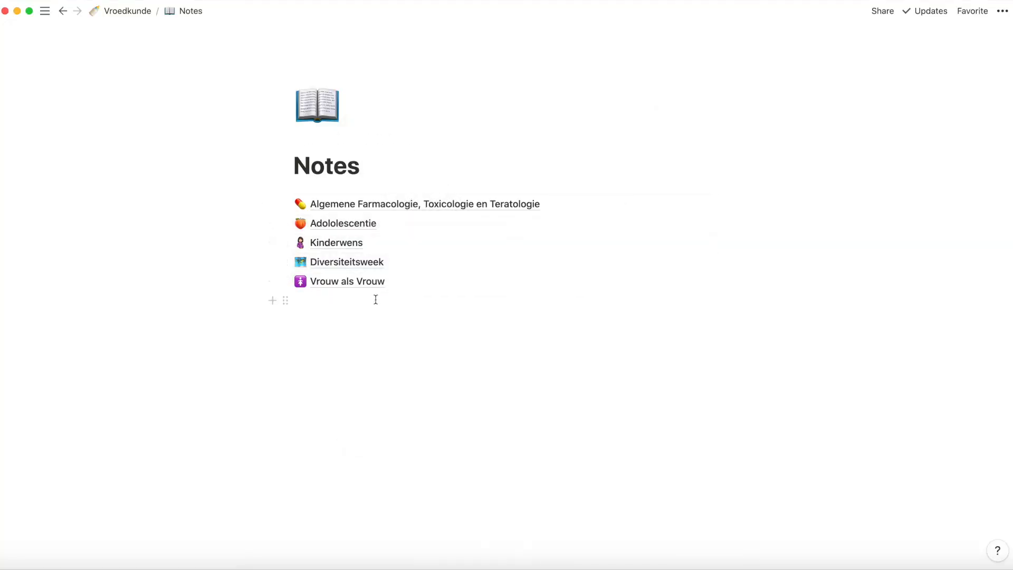
# Set background colours in the Notes list: blue for Algemene Farmacologie, Toxicologie en Teratologie, red for Adololescentie and yellow for Kinderwens.
pyautogui.click(284, 204)
pyautogui.press('Escape')
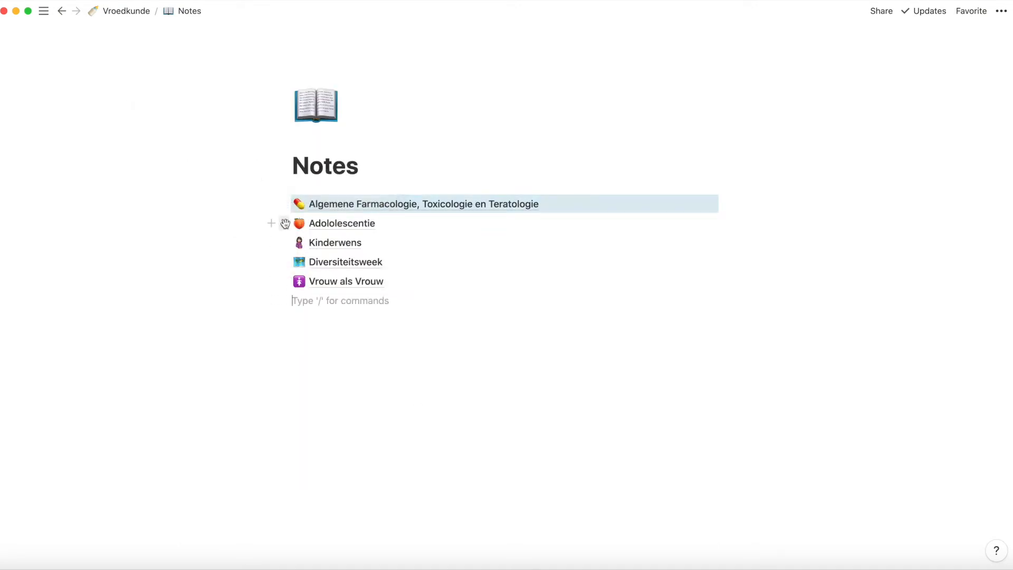
pyautogui.click(285, 223)
pyautogui.moveTo(207, 280)
pyautogui.click(324, 468)
pyautogui.click(285, 243)
pyautogui.moveTo(207, 300)
pyautogui.click(323, 403)
# Apply a pink background to Diversiteitsweek and a background colour to Vrouw als Vrouw in the Notes list.
pyautogui.click(285, 262)
pyautogui.moveTo(207, 319)
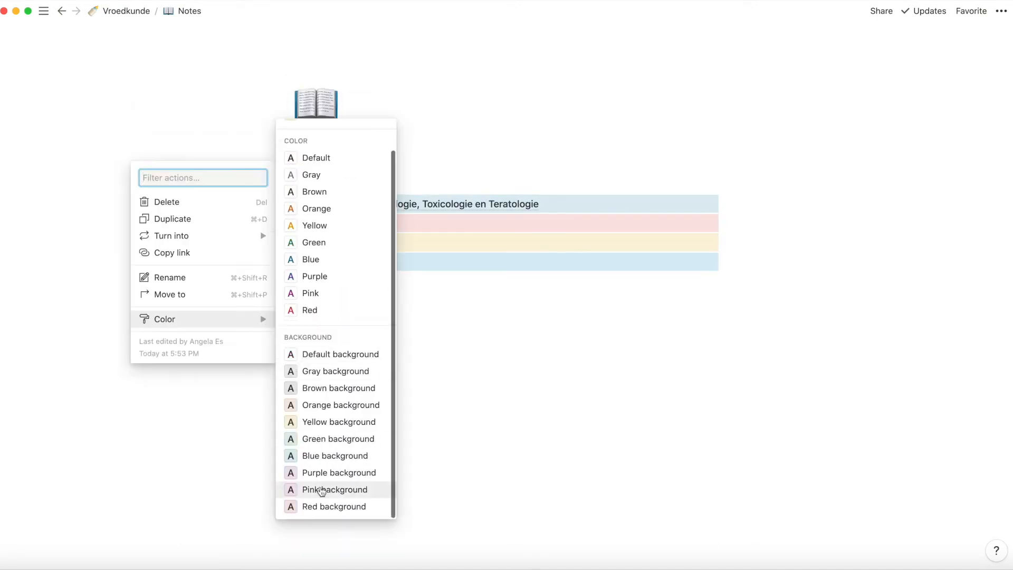
pyautogui.click(334, 489)
pyautogui.click(285, 282)
pyautogui.moveTo(235, 338)
pyautogui.click(338, 424)
# Open the Online Classes page from Vroedkunde and rename its Name column as Topic.
pyautogui.click(126, 11)
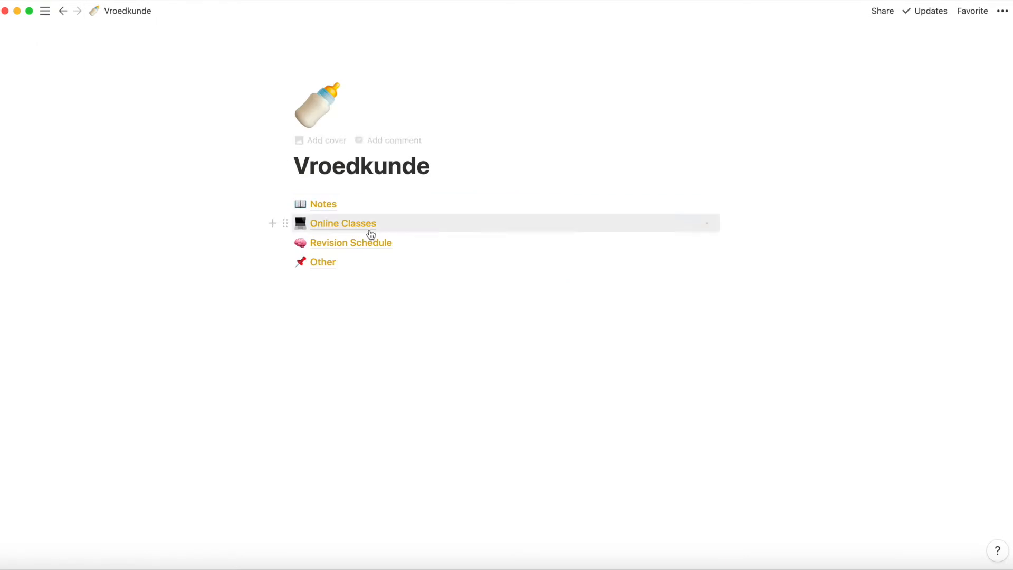
pyautogui.click(366, 231)
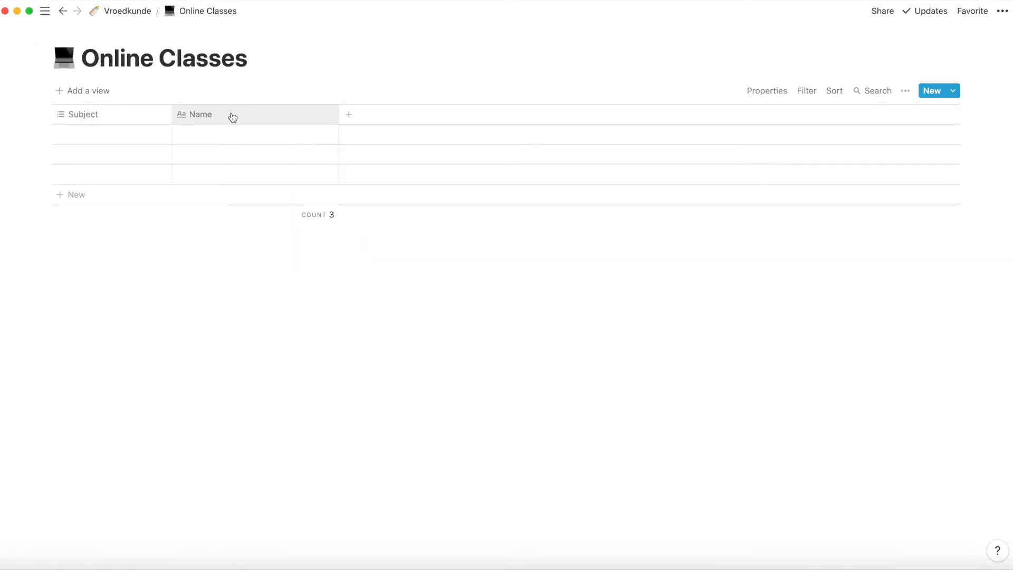
pyautogui.click(233, 117)
pyautogui.write('Topic')
pyautogui.press('Return')
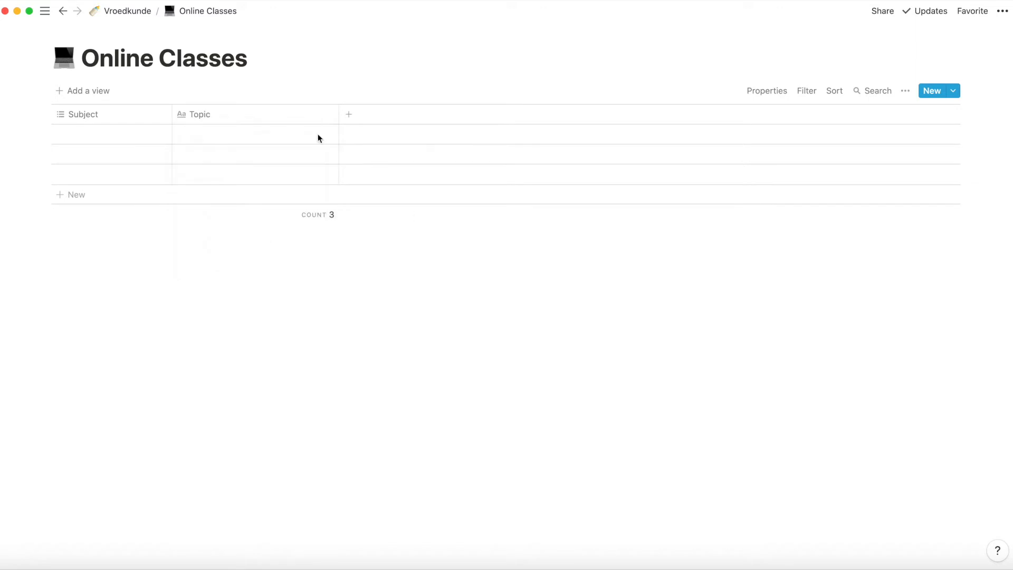
# Add a Date column of the date type to Online Classes and place it before Subject.
pyautogui.click(350, 115)
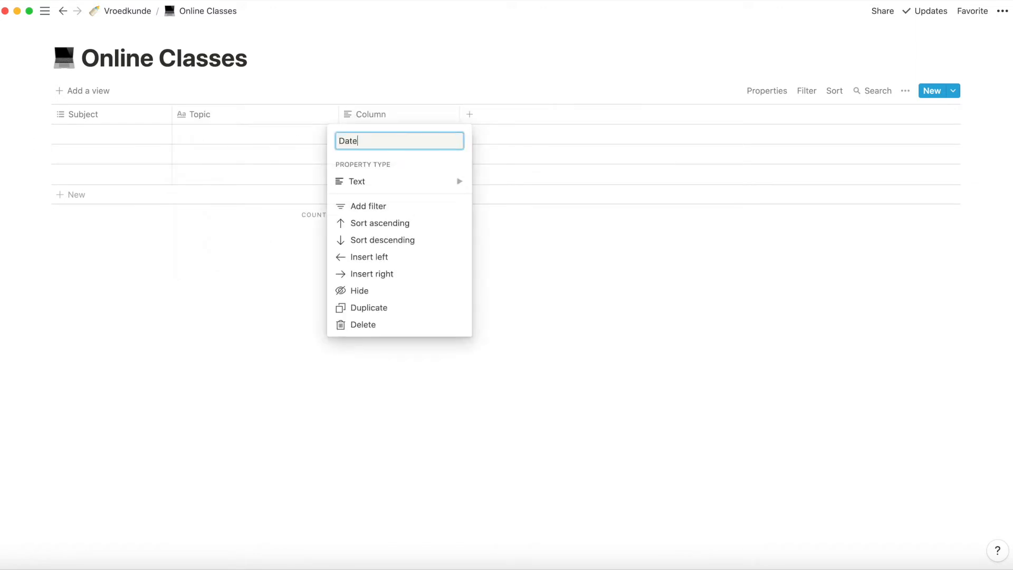
pyautogui.moveTo(453, 179)
pyautogui.click(502, 138)
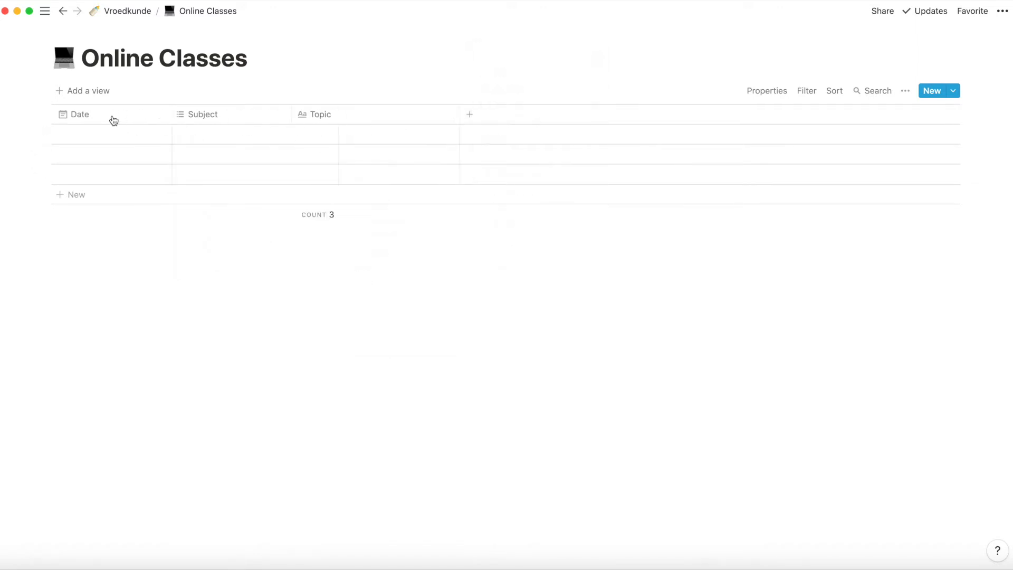
# Add a select column named Type after the Topic column.
pyautogui.click(470, 115)
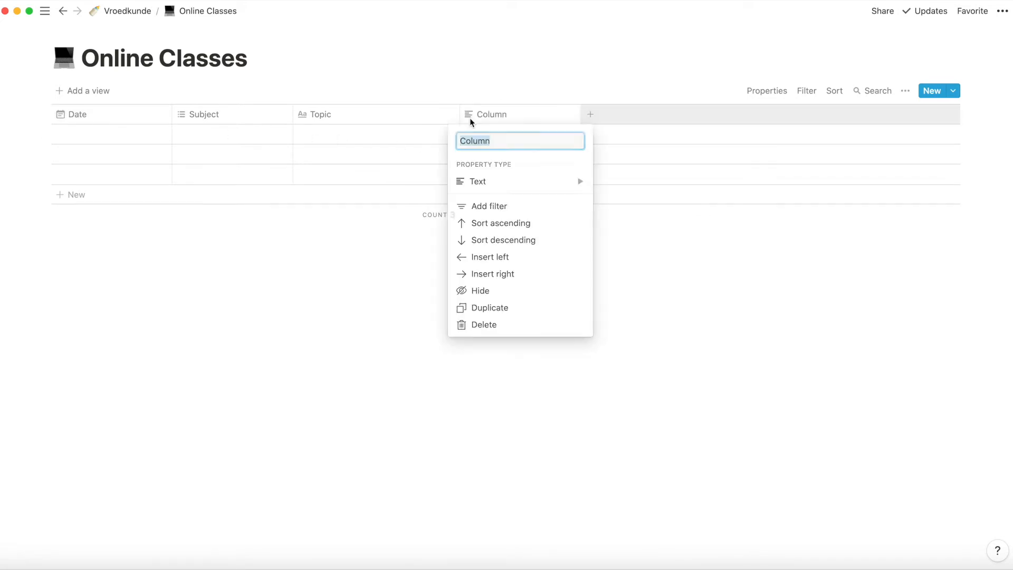
pyautogui.write('Tyo')
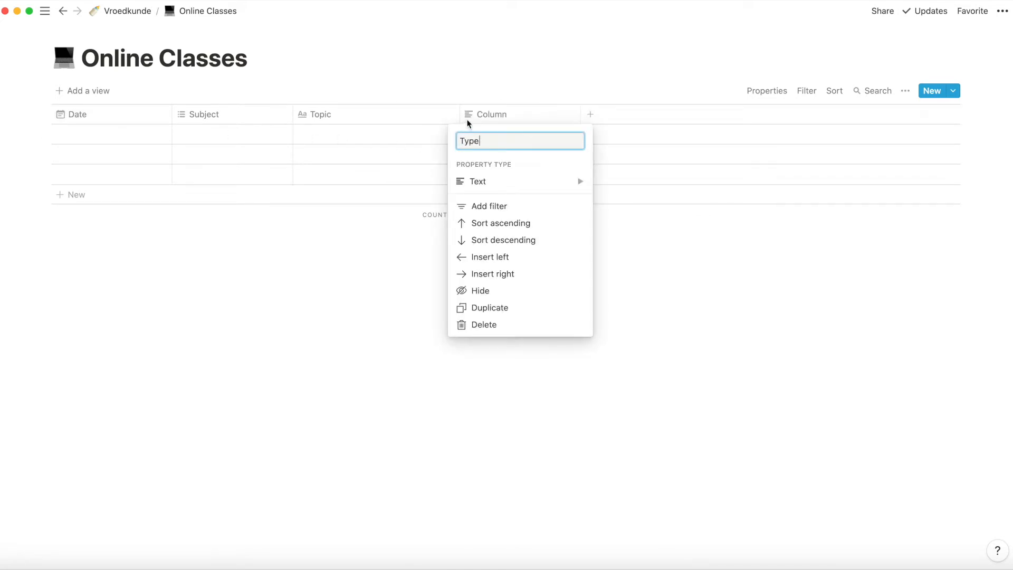
pyautogui.moveTo(543, 182)
pyautogui.click(626, 106)
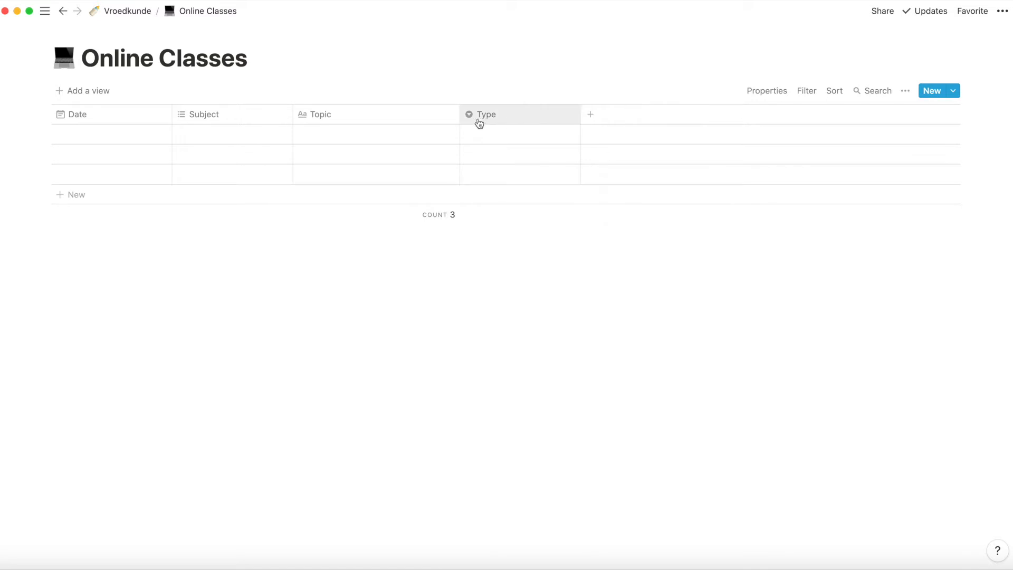
# Add two checkbox columns named Seen and Processed after the Type column.
pyautogui.click(589, 117)
pyautogui.write('Seen')
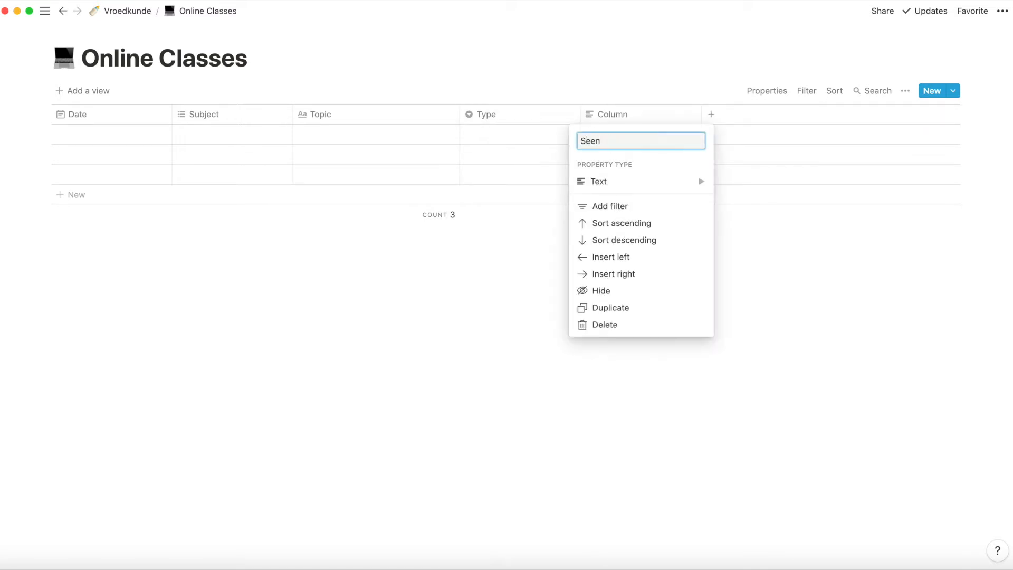
pyautogui.moveTo(617, 181)
pyautogui.click(748, 190)
pyautogui.click(710, 116)
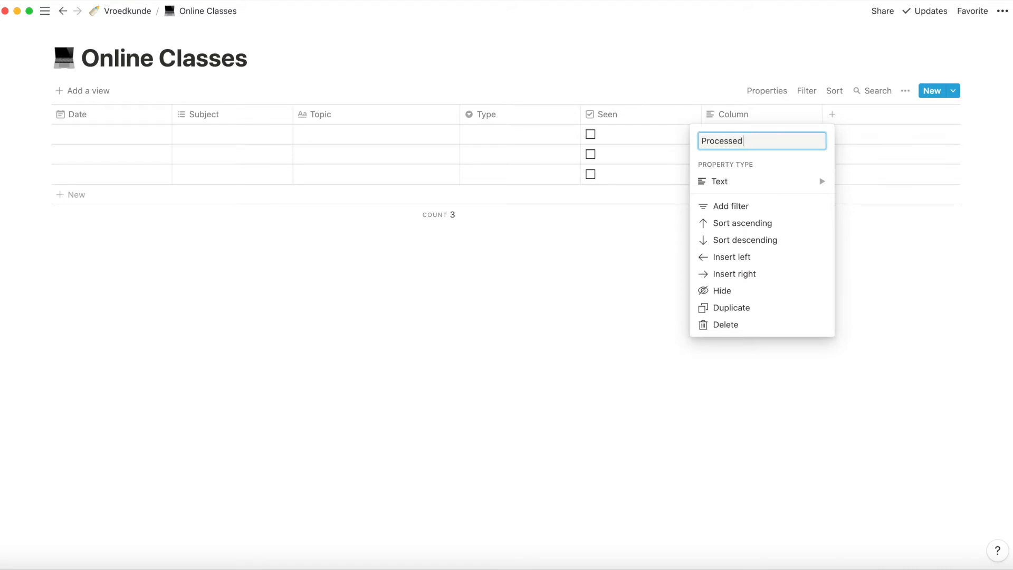
pyautogui.moveTo(760, 181)
pyautogui.click(856, 191)
# Narrow the Topic and Date columns of the Online Classes table.
pyautogui.moveTo(459, 114); pyautogui.dragTo(404, 127)
pyautogui.moveTo(172, 114); pyautogui.dragTo(138, 114)
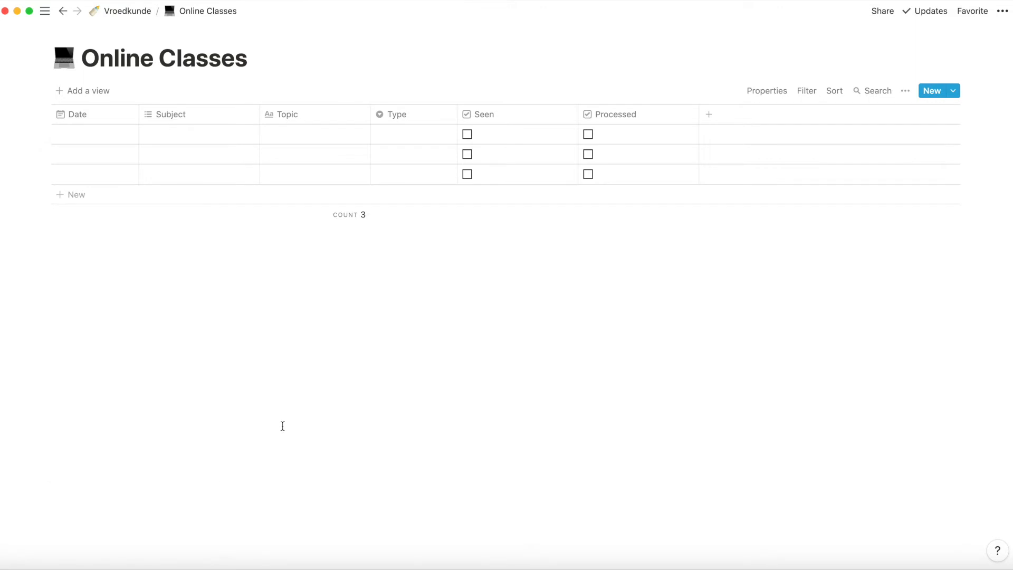
pyautogui.click(249, 445)
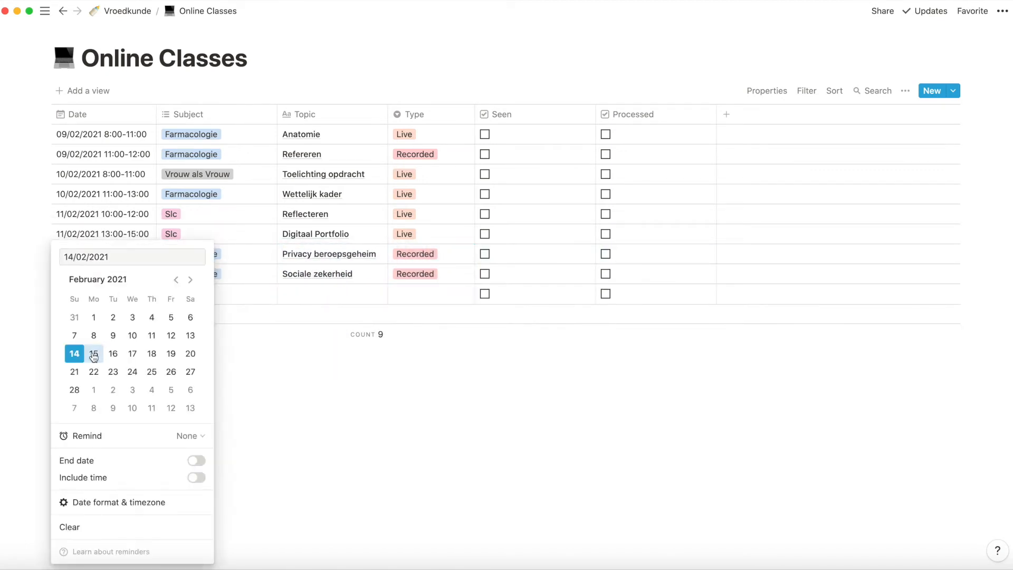
# Set the date of the ninth class row to 22/02/2021 and turn on its end date.
pyautogui.click(94, 371)
pyautogui.click(196, 461)
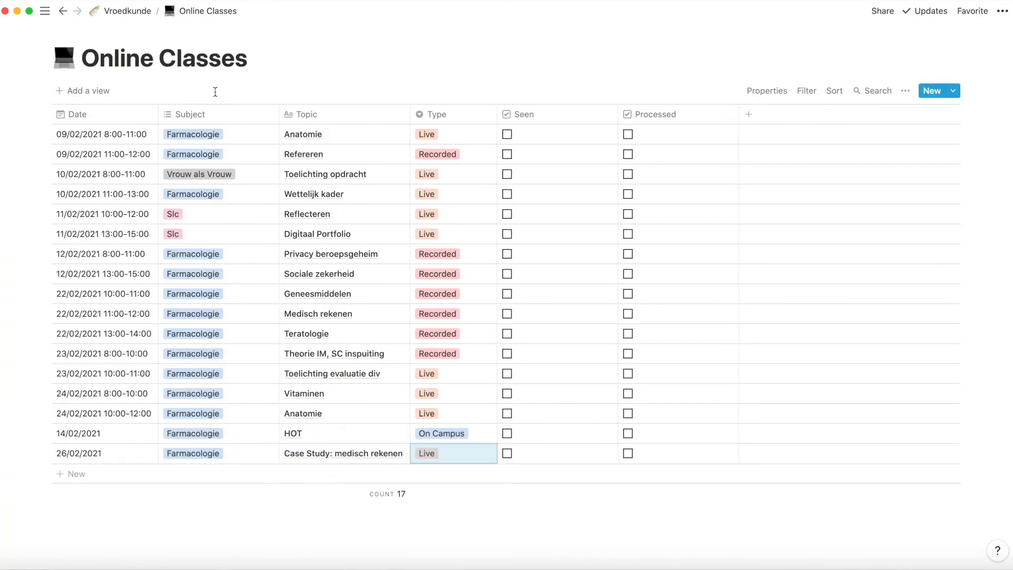
# Narrow the Subject column and add a select column named Lecturer between Subject and Topic.
pyautogui.moveTo(279, 114); pyautogui.dragTo(238, 114)
pyautogui.click(708, 114)
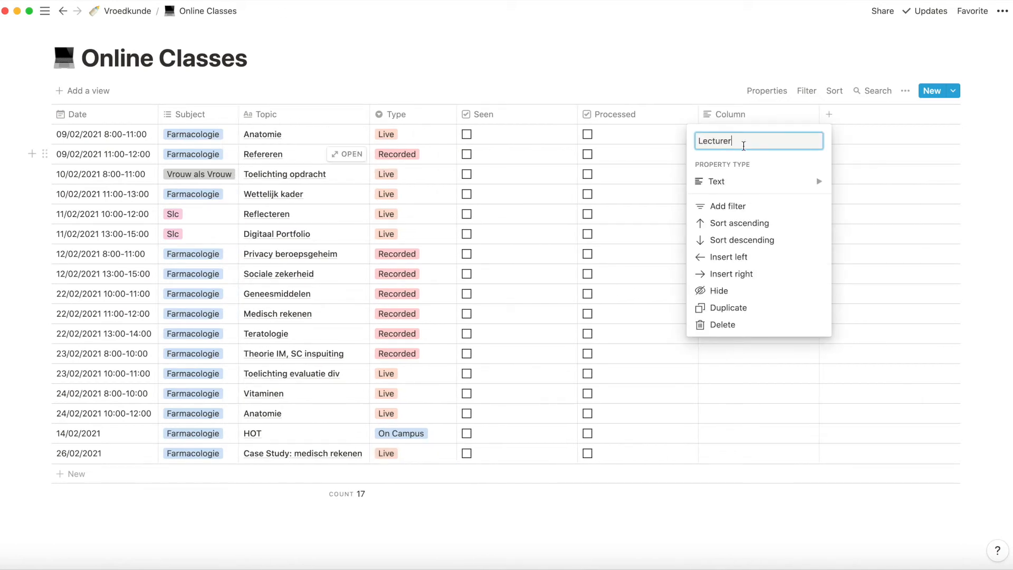
pyautogui.click(759, 182)
pyautogui.click(865, 106)
pyautogui.moveTo(731, 114); pyautogui.dragTo(259, 114)
# Narrow the Lecturer, Type and Seen columns of the Online Classes table.
pyautogui.moveTo(359, 114); pyautogui.dragTo(335, 114)
pyautogui.click(286, 134)
pyautogui.moveTo(553, 114); pyautogui.dragTo(529, 114)
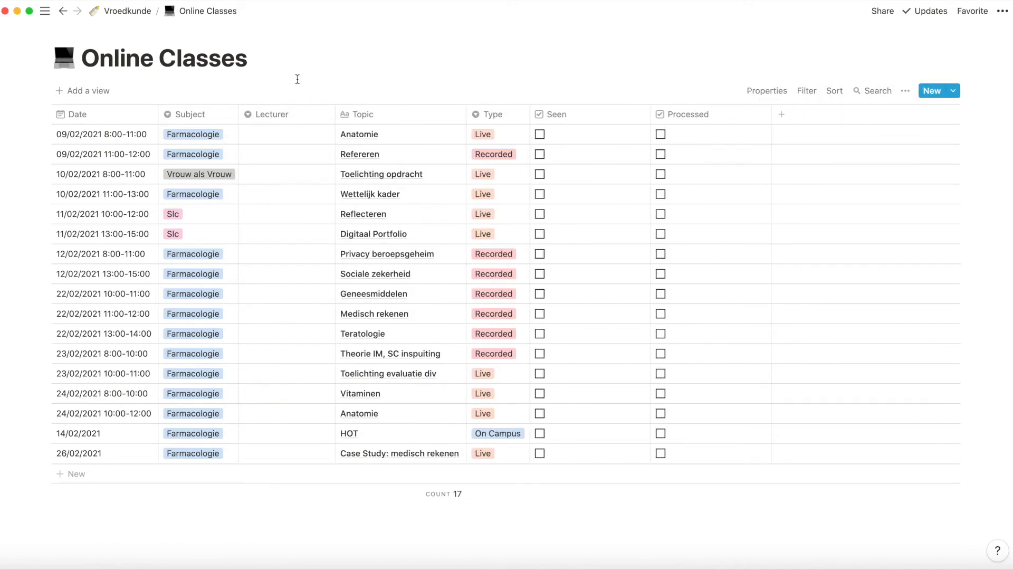
pyautogui.moveTo(650, 114); pyautogui.dragTo(590, 115)
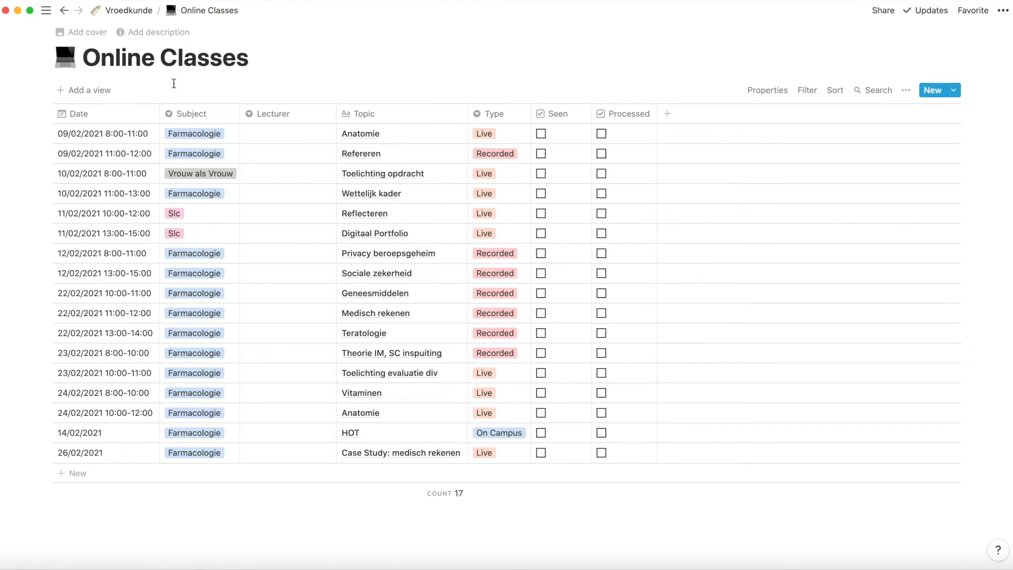
# Add a Calendar view to the Online Classes database.
pyautogui.click(102, 90)
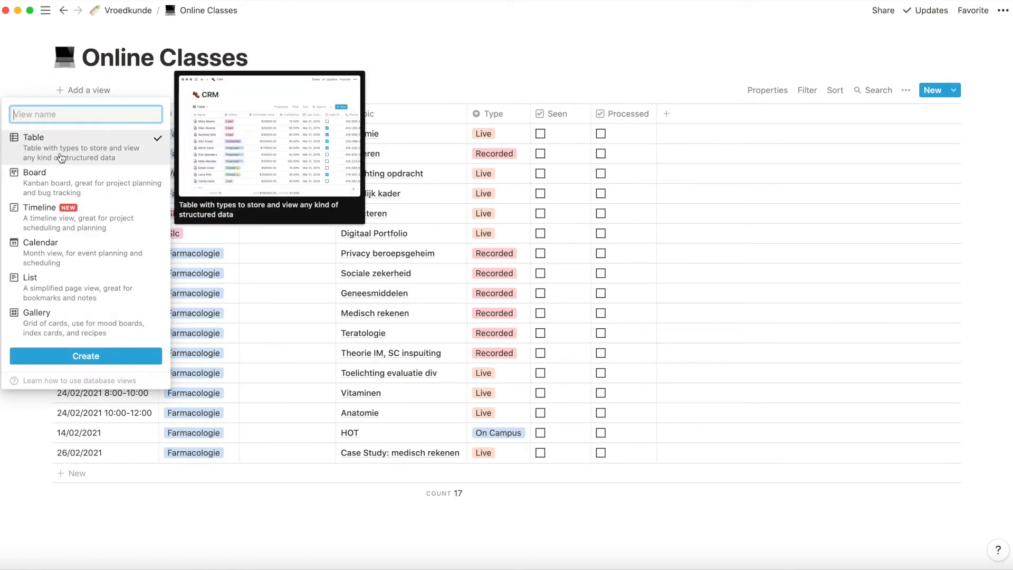
pyautogui.click(79, 250)
pyautogui.click(67, 356)
pyautogui.click(195, 135)
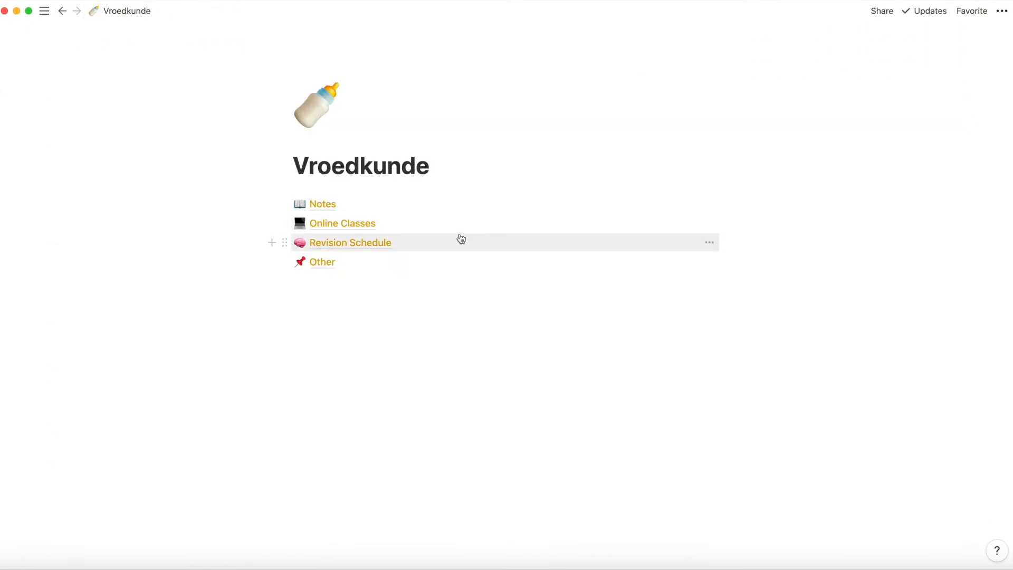
# Open the Revision Schedule page from Vroedkunde and insert an inline table database.
pyautogui.click(459, 240)
pyautogui.click(373, 241)
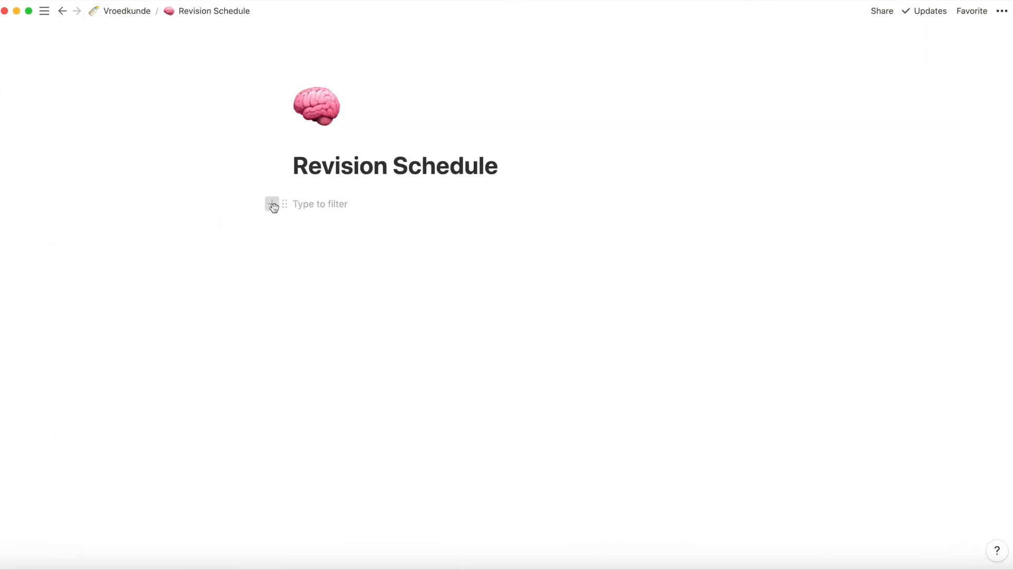
pyautogui.click(272, 203)
pyautogui.scroll(-10, 366, 317)
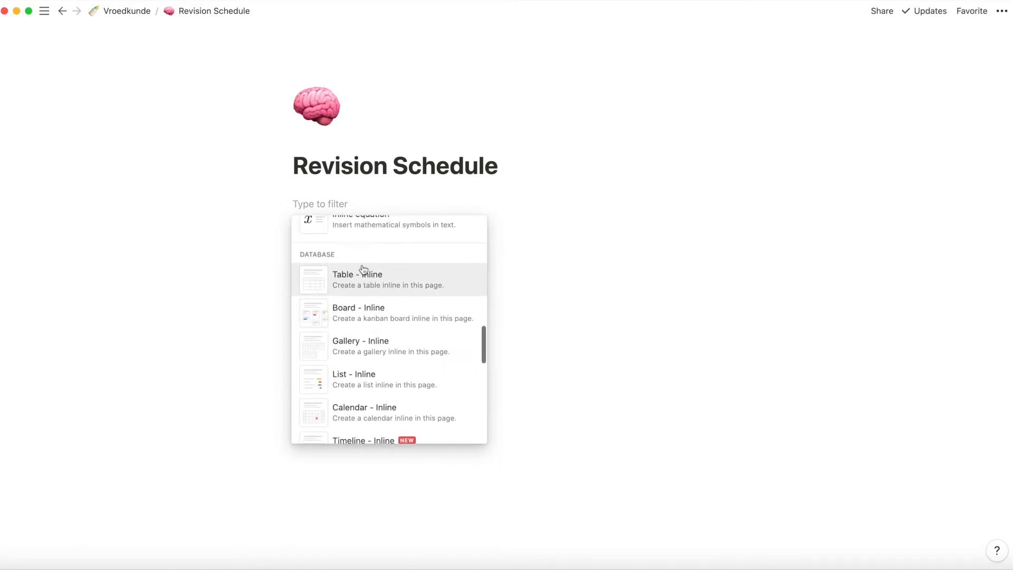
pyautogui.click(368, 266)
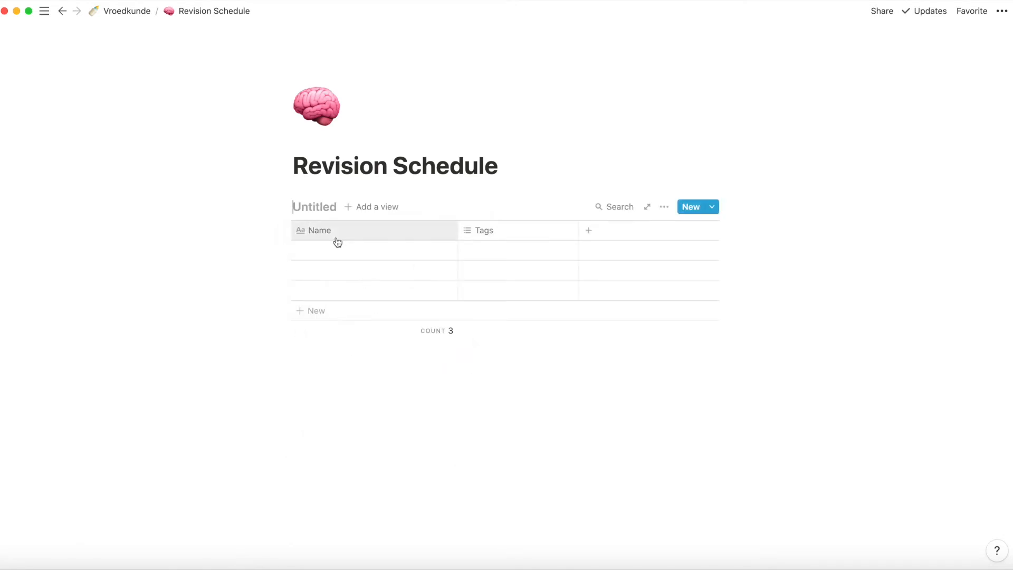
# Title the inline table Algemene Farmacologie, Toxicologie en Teratologie.
pyautogui.write('Algemene Farmacologie, Toxicologie en Teratologie')
pyautogui.hotkey('alt', 'Left')
pyautogui.hotkey('alt', 'Left')
pyautogui.hotkey('alt', 'Left')
pyautogui.hotkey('alt', 'Left')
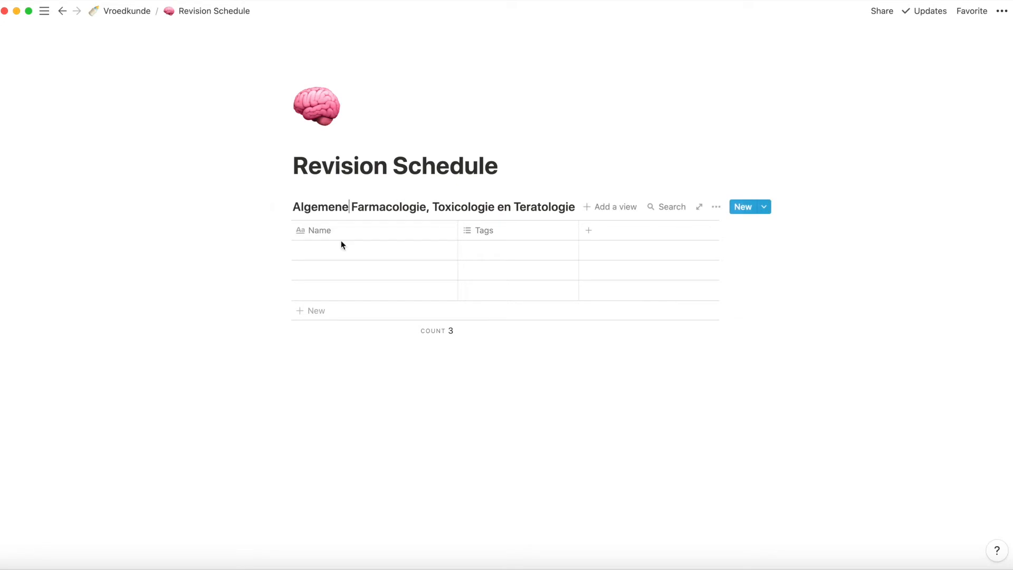
# Rename the Name column of the revision table as Topic.
pyautogui.click(405, 235)
pyautogui.write('Topic')
pyautogui.press('Return')
# Rename the Tags column as Knowledge and change its property type to select.
pyautogui.click(482, 230)
pyautogui.write('Knowledge')
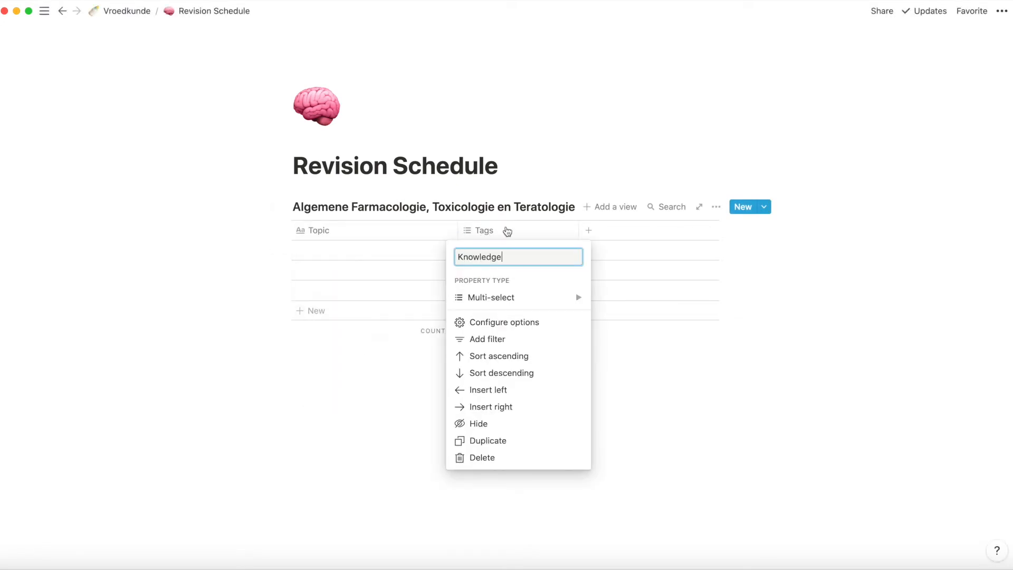
pyautogui.press('Return')
pyautogui.click(483, 230)
pyautogui.moveTo(535, 304)
pyautogui.click(625, 221)
# Create the Knowledge options Good, Average and Bad from the first row, leaving the cell empty.
pyautogui.click(497, 251)
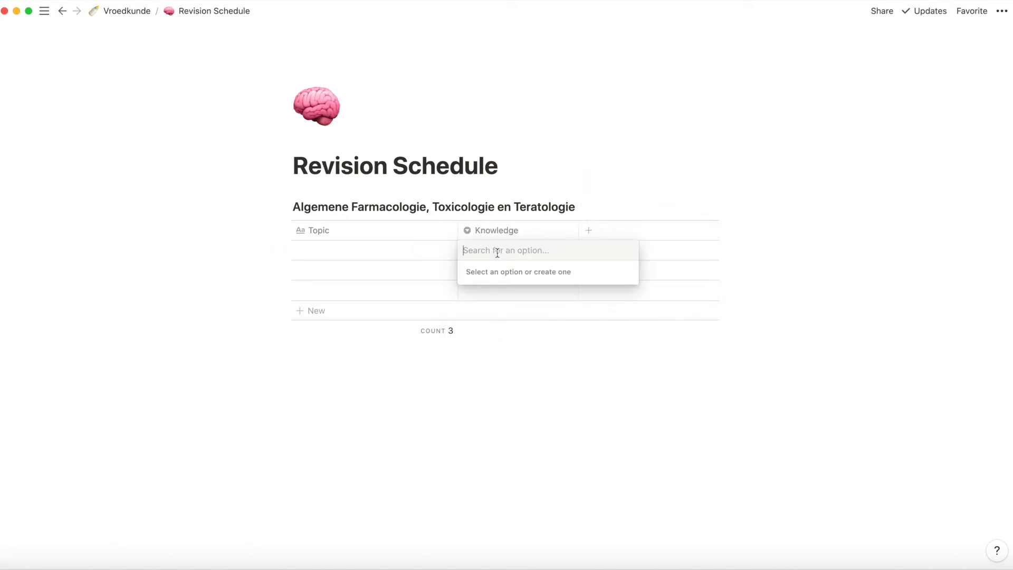
pyautogui.write('Good')
pyautogui.press('Return')
pyautogui.write('Average')
pyautogui.press('Return')
pyautogui.press('BackSpace')
pyautogui.write('Bad')
pyautogui.press('Return')
pyautogui.press('Escape')
pyautogui.click(497, 252)
pyautogui.press('BackSpace')
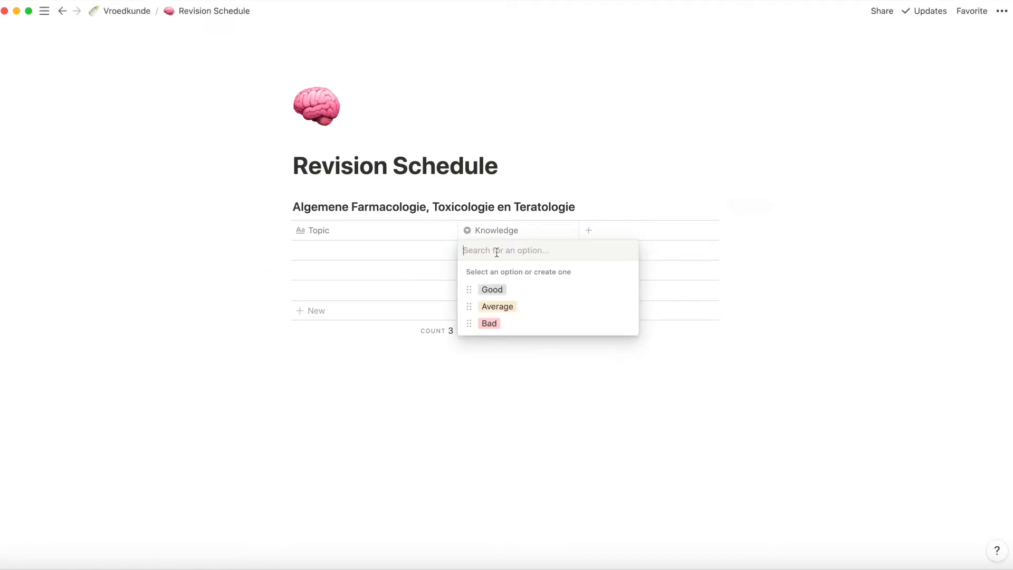
pyautogui.click(609, 232)
# Add a date column named Revision 1 after the Knowledge column.
pyautogui.click(598, 234)
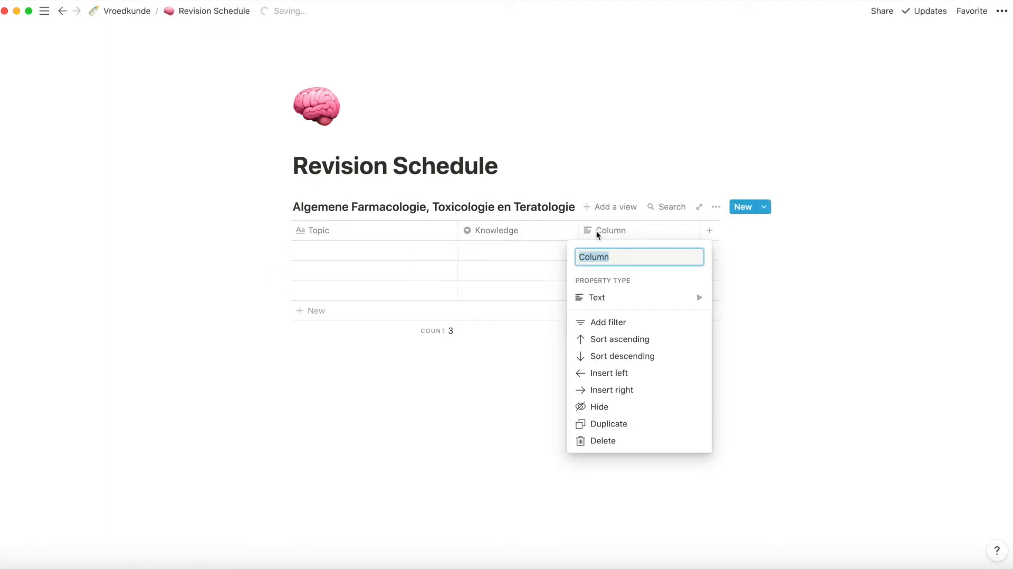
pyautogui.write('Revision 1')
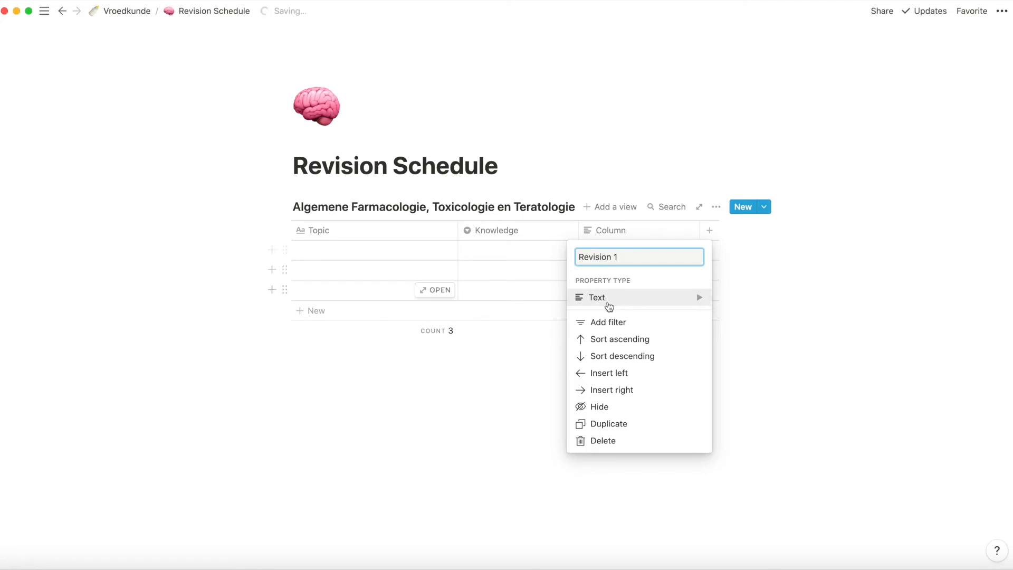
pyautogui.click(606, 297)
pyautogui.click(708, 240)
# Add a Revision 1| column beside Revision 1 and set the page to small text and full width.
pyautogui.click(710, 232)
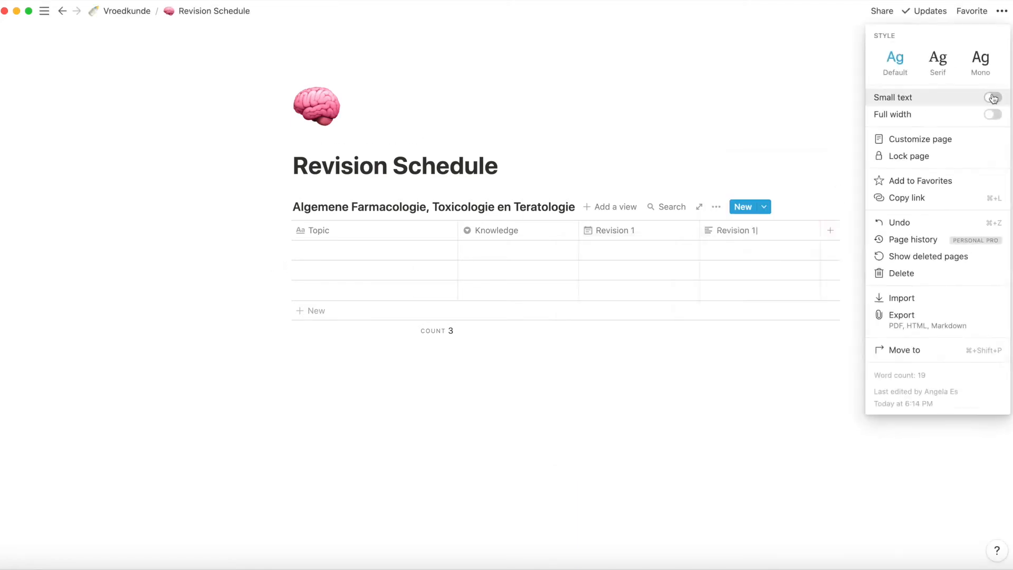
pyautogui.moveTo(626, 224); pyautogui.dragTo(584, 224)
pyautogui.click(622, 225)
pyautogui.click(656, 201)
# Add a Revision 2 checkbox column and a Revision 2| date column to the revision table.
pyautogui.click(449, 224)
pyautogui.click(540, 224)
pyautogui.click(622, 224)
# Add a Revision 3 checkbox column and a Revision 3| date column to the revision table.
pyautogui.click(715, 224)
pyautogui.write('Revision 3')
pyautogui.click(836, 224)
pyautogui.write('Revision 3|')
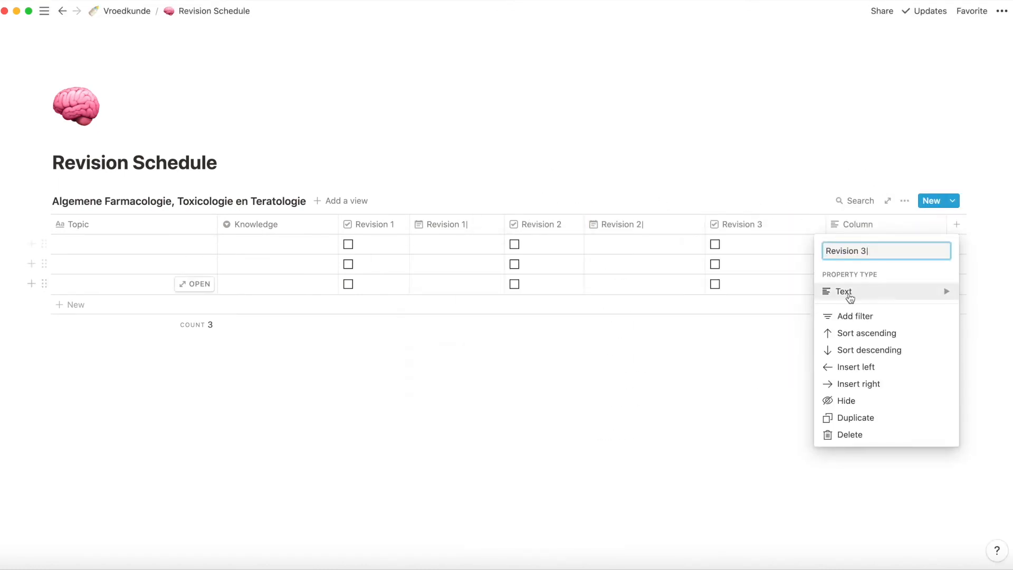
pyautogui.click(848, 293)
# Narrow the Revision 1|, Revision 2, Revision 2|, Revision 3 and Revision 3| columns.
pyautogui.moveTo(574, 225); pyautogui.dragTo(556, 228)
pyautogui.moveTo(754, 225); pyautogui.dragTo(697, 224)
pyautogui.click(728, 224)
pyautogui.moveTo(494, 224); pyautogui.dragTo(474, 242)
pyautogui.moveTo(612, 225); pyautogui.dragTo(603, 227)
# Fill in the first row with topic Anatomie, Knowledge Good and Revision 1| date Feb 15, 2021.
pyautogui.click(277, 244)
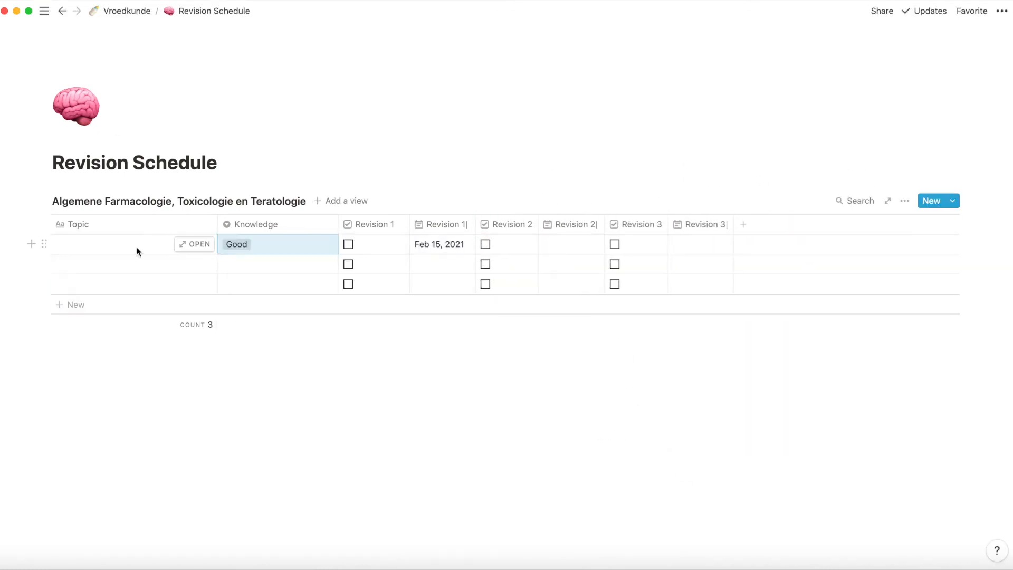
pyautogui.click(138, 246)
pyautogui.write('Anatomie')
# Narrow the Knowledge column and toggle the revision checkboxes of the Anatomie row.
pyautogui.moveTo(338, 227); pyautogui.dragTo(307, 238)
pyautogui.click(317, 245)
pyautogui.click(446, 244)
pyautogui.click(532, 245)
# Duplicate the Algemene Farmacologie revision table and title the copy Kinderwens.
pyautogui.click(42, 202)
pyautogui.scroll(-1, 202, 373)
pyautogui.click(317, 363)
pyautogui.click(399, 362)
pyautogui.click(391, 339)
pyautogui.click(262, 332)
pyautogui.tripleClick(226, 289)
pyautogui.write('Kinderwens')
# Duplicate the Kinderwens table, title the copy Adolescentie and move it higher on the page.
pyautogui.scroll(-2, 99, 274)
pyautogui.click(42, 221)
pyautogui.click(100, 269)
pyautogui.tripleClick(105, 328)
pyautogui.write('Adolescentie')
pyautogui.moveTo(43, 328); pyautogui.dragTo(45, 166)
# Create another copy of the revision table and title it Diversiteitsweek.
pyautogui.click(43, 276)
pyautogui.click(100, 322)
pyautogui.scroll(-1, 110, 451)
pyautogui.tripleClick(102, 278)
pyautogui.write('Diversiteitsweek')
# Duplicate the Diversiteitsweek revision table.
pyautogui.click(43, 278)
pyautogui.click(100, 325)
pyautogui.scroll(-1, 100, 373)
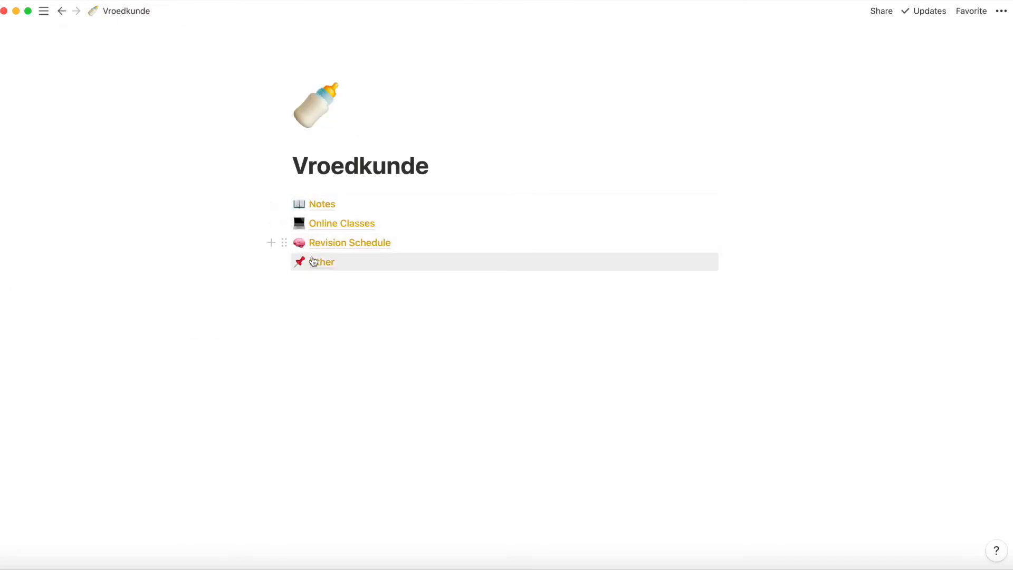
# View the Other page and return to the Vroedkunde page.
pyautogui.click(326, 263)
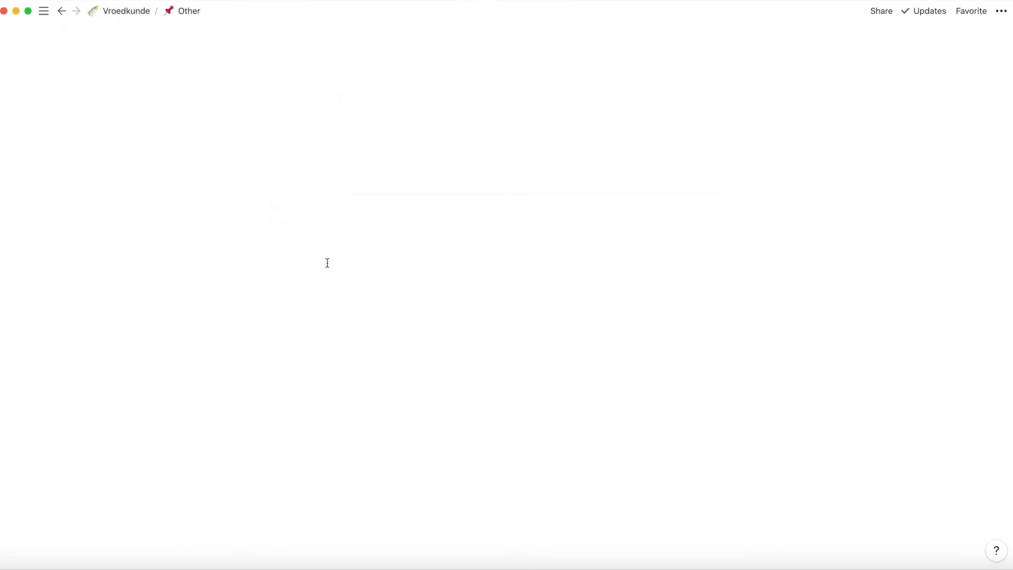
pyautogui.click(325, 236)
pyautogui.click(109, 12)
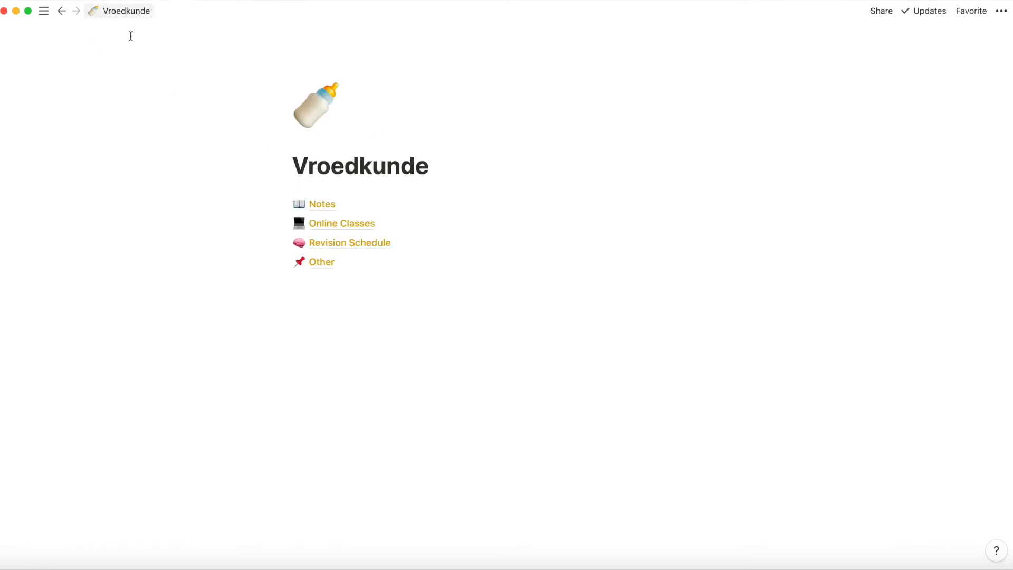
# Copy the five subject pages from Notes into the Other page and delete the empty line above them.
pyautogui.click(324, 205)
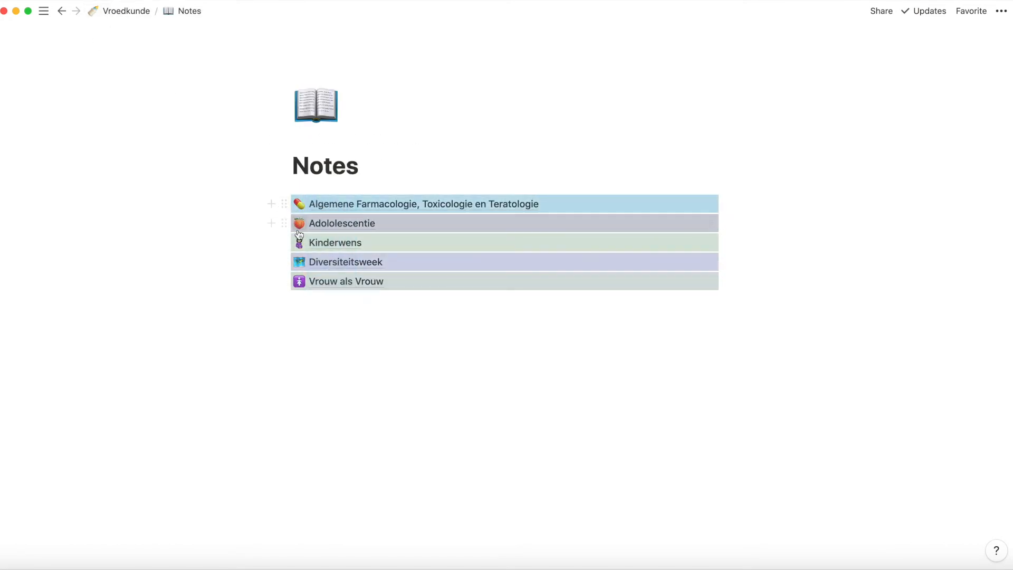
pyautogui.click(126, 12)
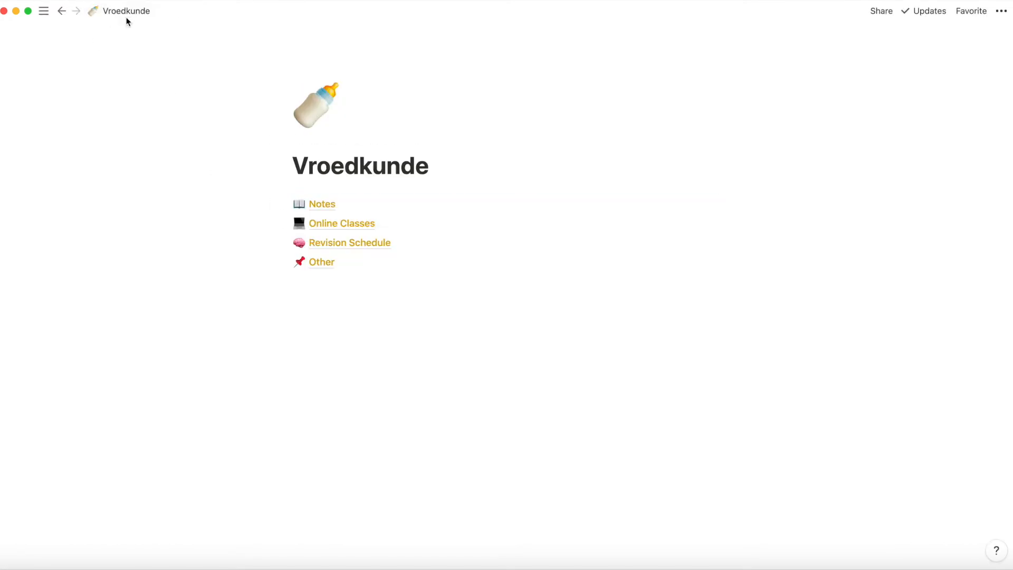
pyautogui.click(324, 261)
pyautogui.press('super+v')
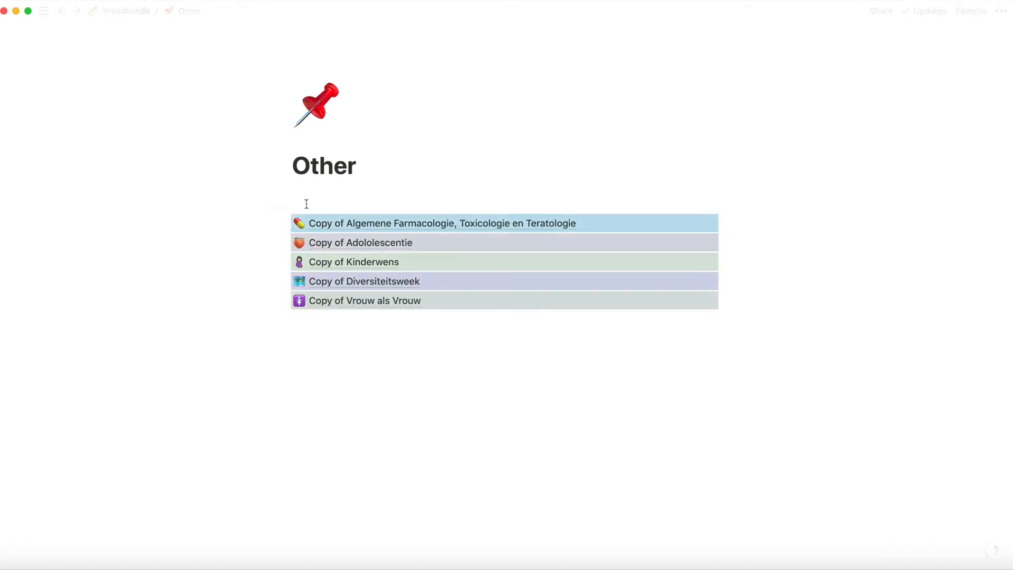
pyautogui.click(283, 205)
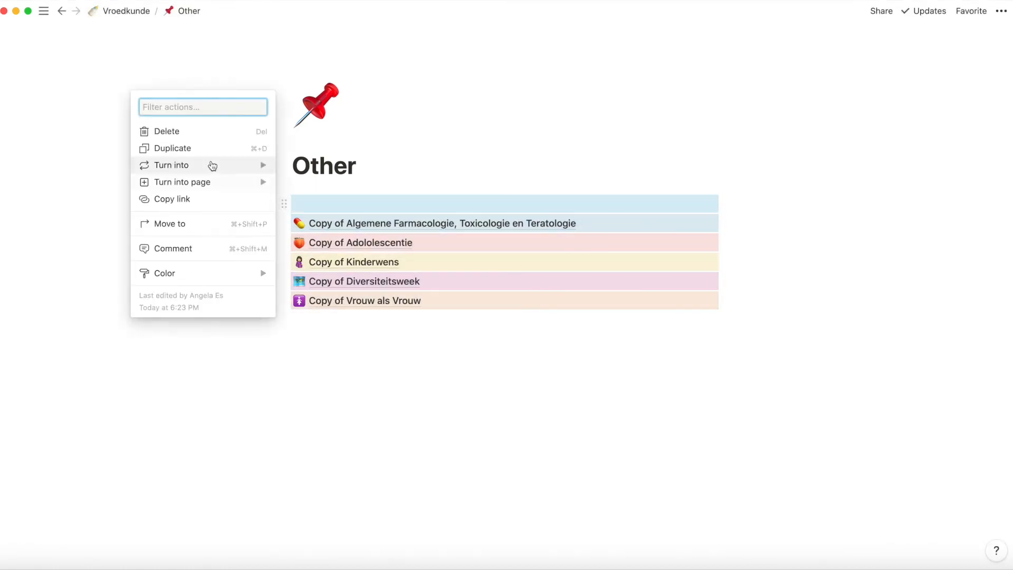
pyautogui.click(187, 138)
# Turn the five copied subject pages on the Other page into Heading 3 blocks.
pyautogui.moveTo(389, 354); pyautogui.dragTo(296, 201)
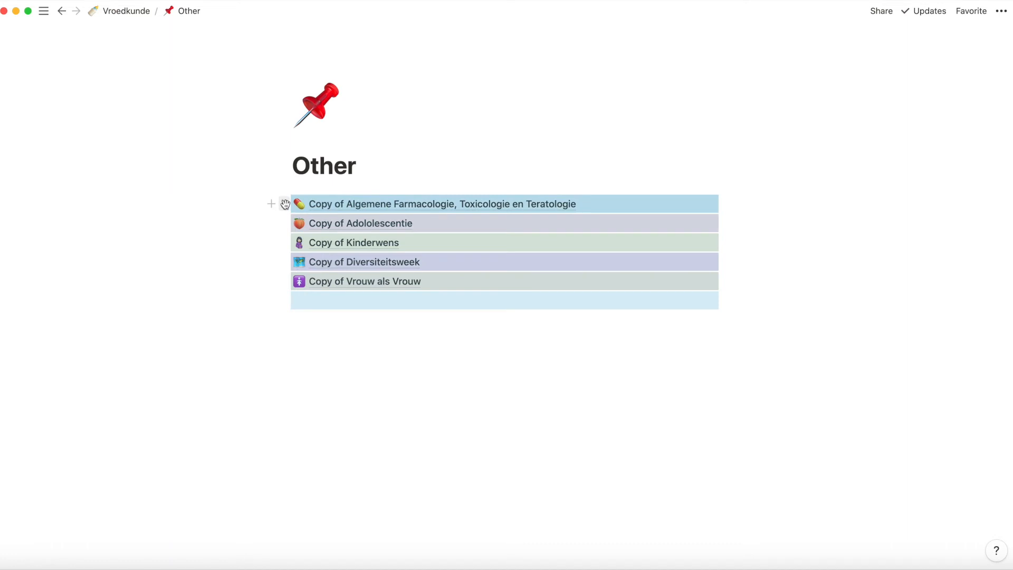
pyautogui.click(281, 205)
pyautogui.moveTo(217, 198)
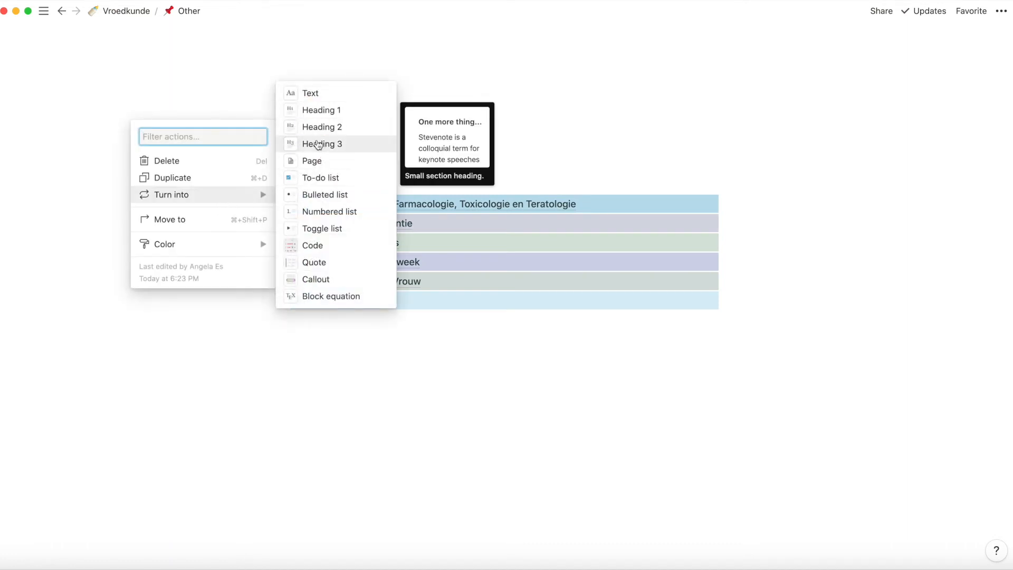
pyautogui.click(318, 144)
pyautogui.click(181, 316)
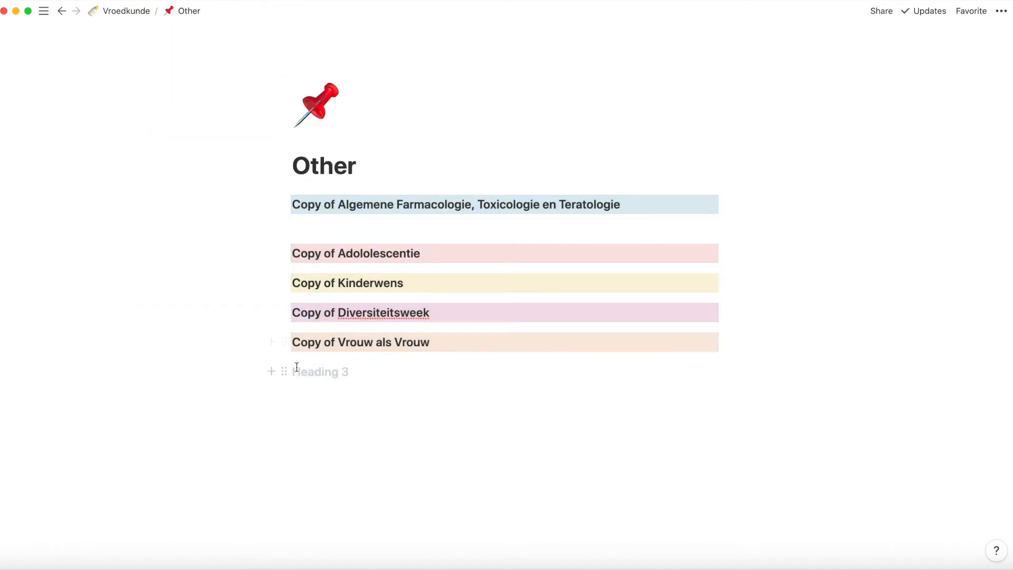
# Delete the empty heading below Vrouw als Vrouw and remove the "Copy of" prefix from the subject headings.
pyautogui.click(284, 372)
pyautogui.press('Delete')
pyautogui.moveTo(297, 208); pyautogui.dragTo(292, 205)
pyautogui.press('BackSpace')
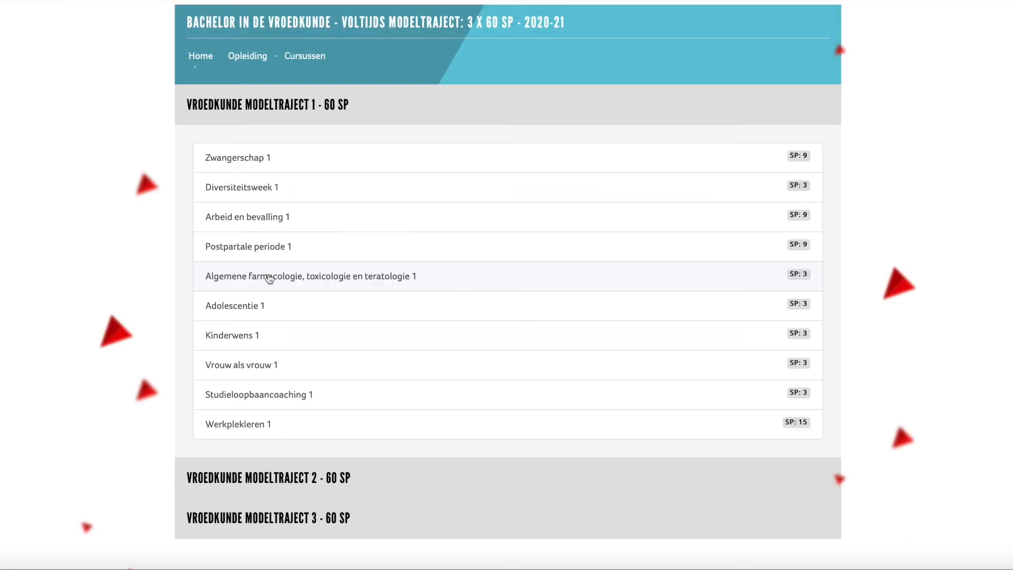
# Look up the assessment of Algemene farmacologie, toxicologie en teratologie 1 in the course guide and enter "100% Kennistoets" under its heading in Notion.
pyautogui.click(269, 276)
pyautogui.scroll(-4, 558, 122)
pyautogui.scroll(-15, 536, 194)
pyautogui.scroll(-5, 549, 316)
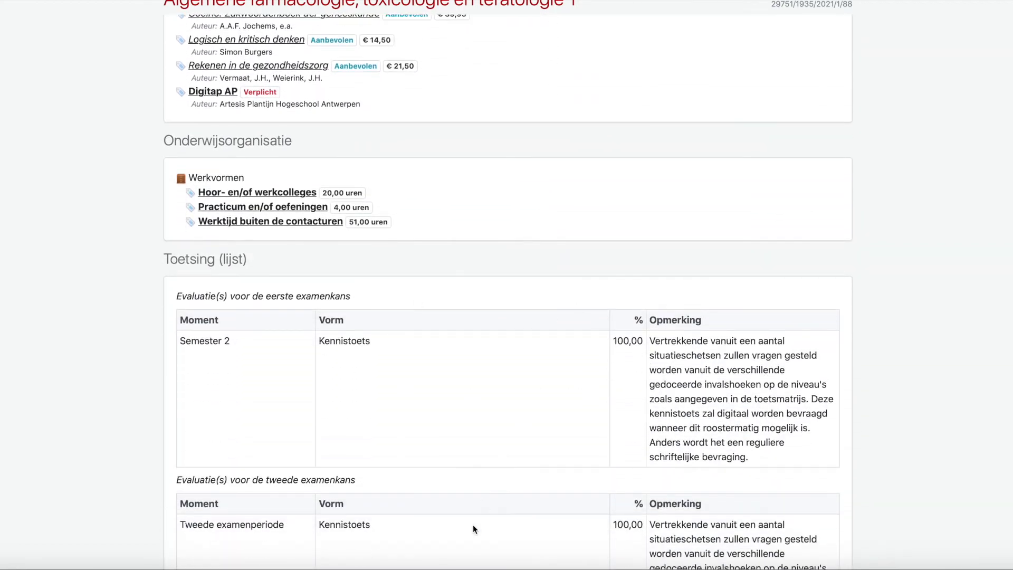
pyautogui.click(457, 568)
pyautogui.click(313, 226)
pyautogui.write('100% Kennistoets')
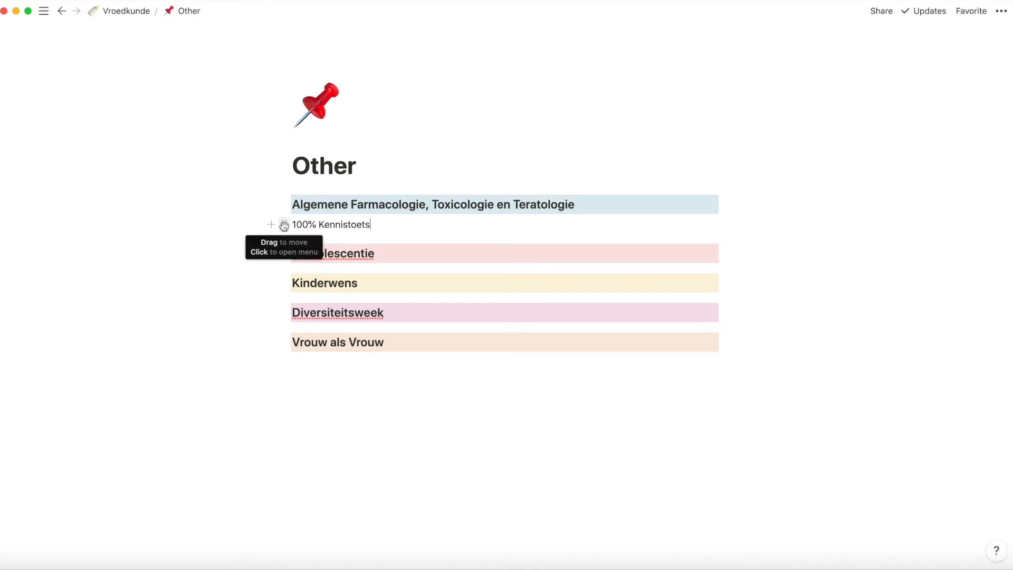
# Turn the 100% Kennistoets line into a callout and add an empty line below it.
pyautogui.click(284, 226)
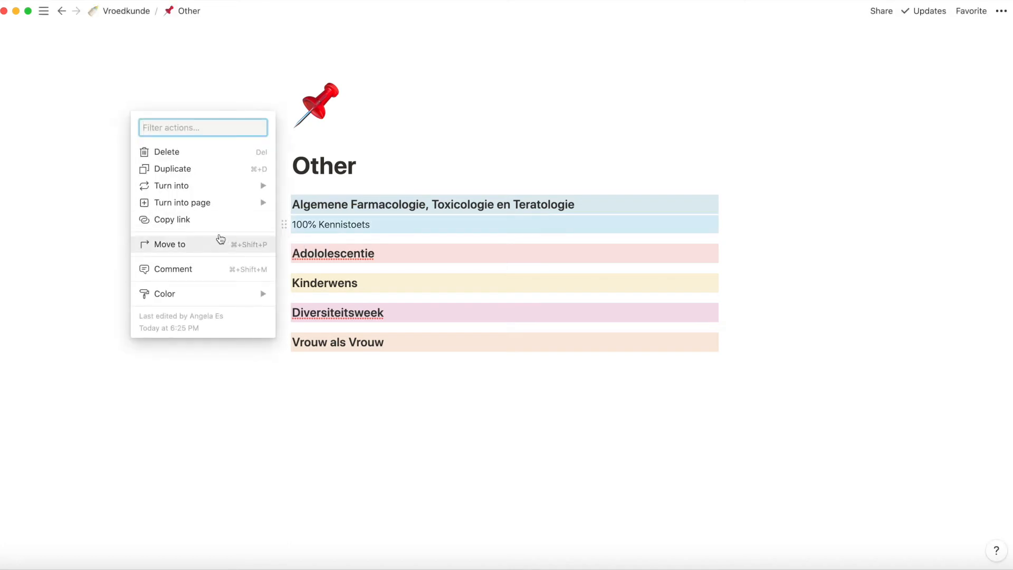
pyautogui.moveTo(215, 188)
pyautogui.click(309, 269)
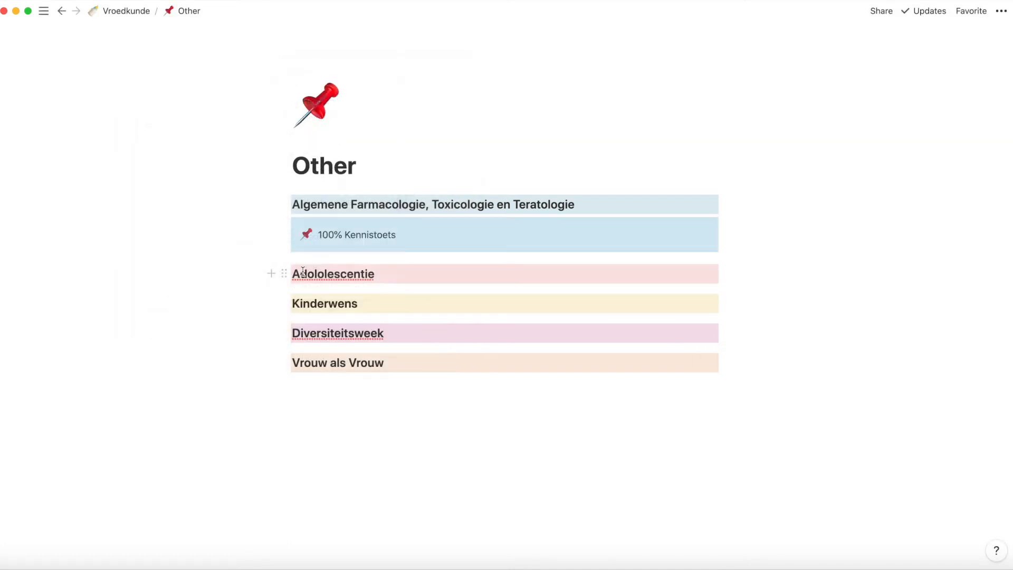
pyautogui.click(320, 257)
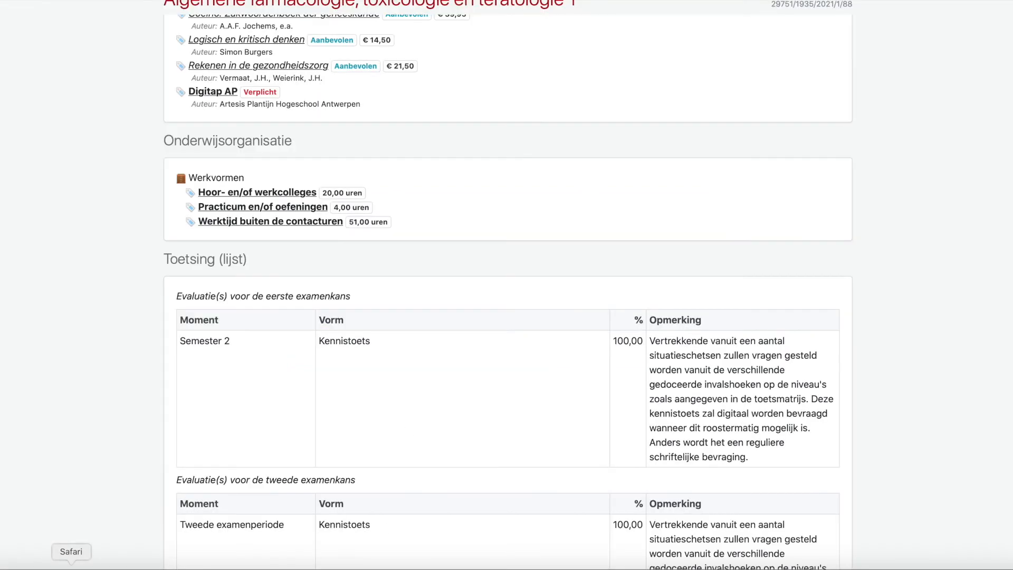
# Copy the Werkvormen list from the course guide in Safari and paste it below the Kennistoets callout in Notion.
pyautogui.scroll(5, 183, 334)
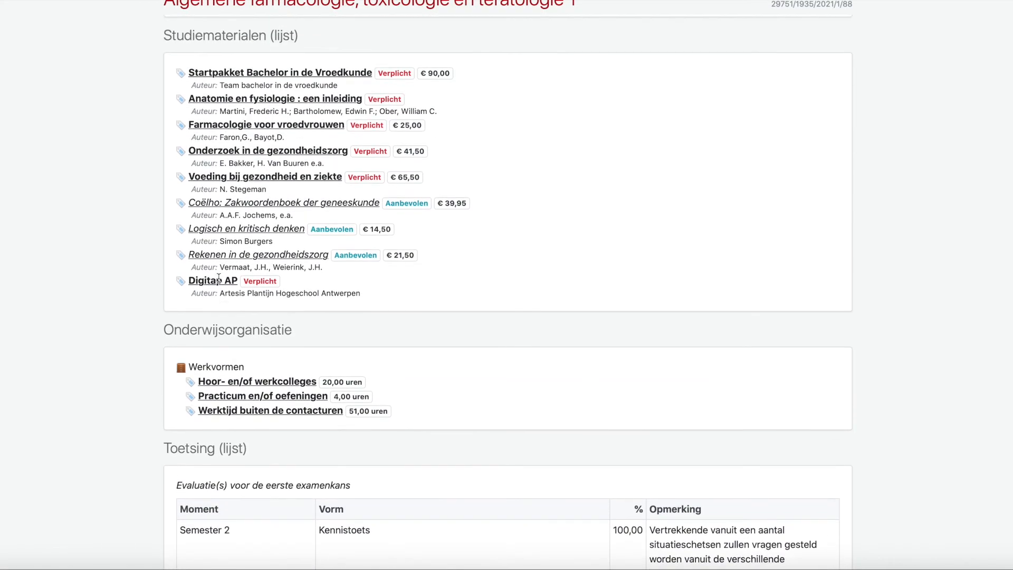
pyautogui.scroll(4, 184, 334)
pyautogui.scroll(-3, 274, 463)
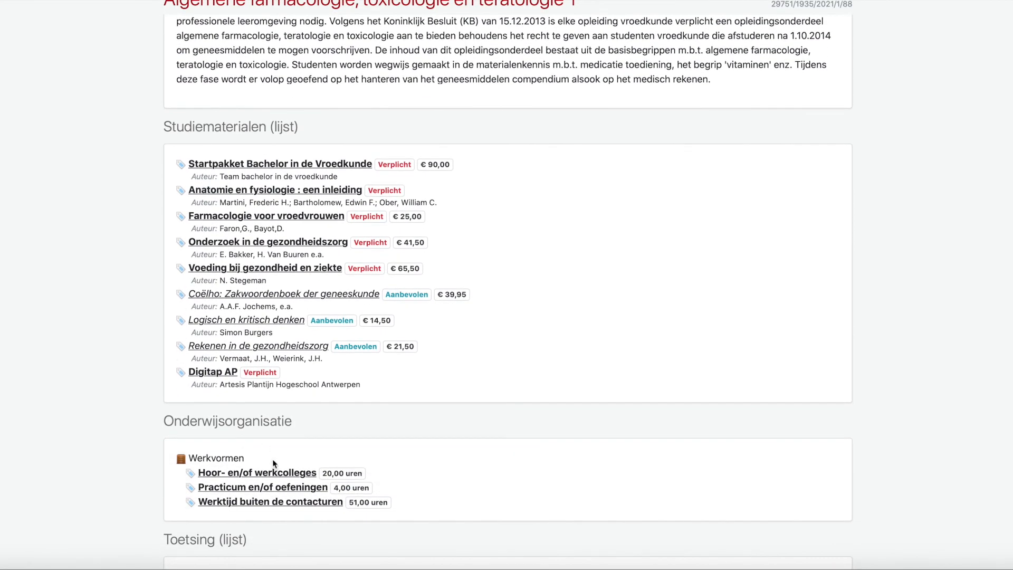
pyautogui.scroll(-2, 208, 469)
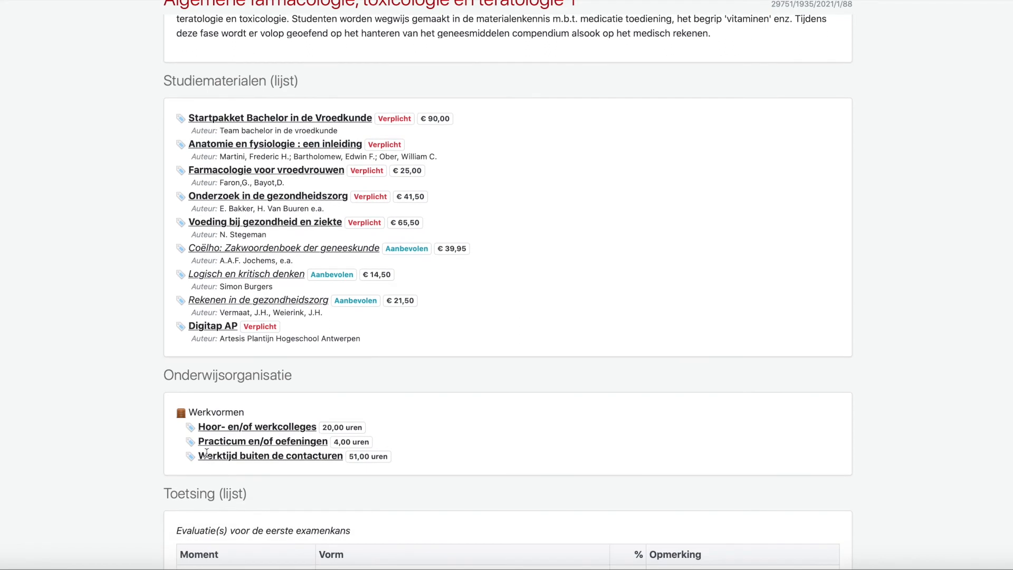
pyautogui.moveTo(395, 459); pyautogui.dragTo(170, 410)
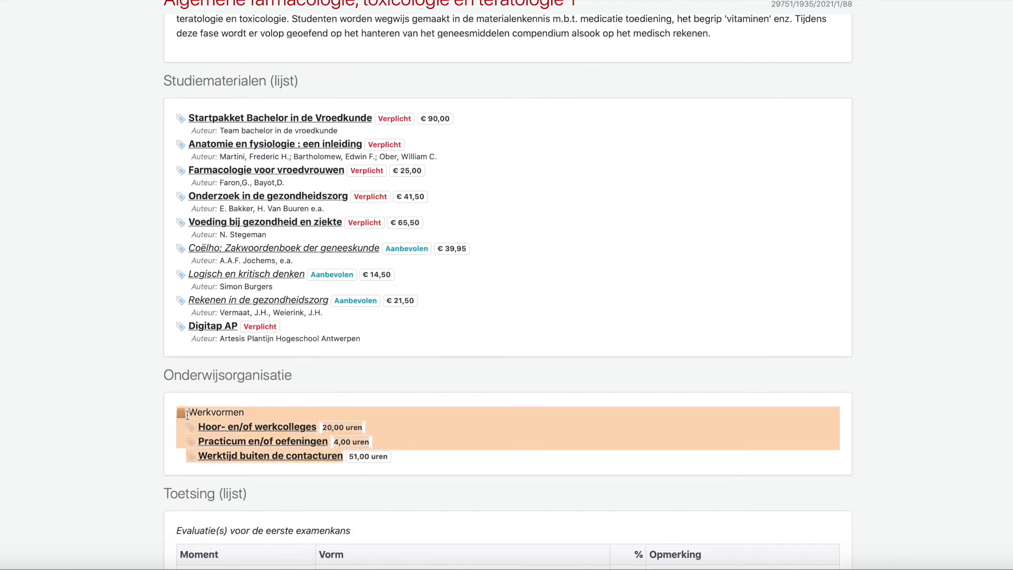
pyautogui.rightClick(188, 414)
pyautogui.click(213, 449)
pyautogui.click(460, 568)
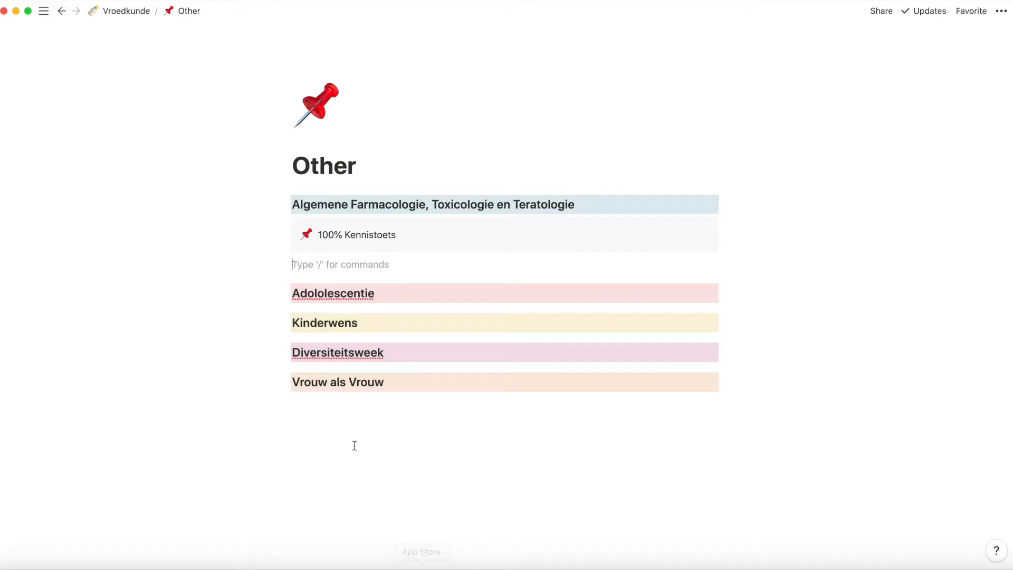
pyautogui.click(284, 283)
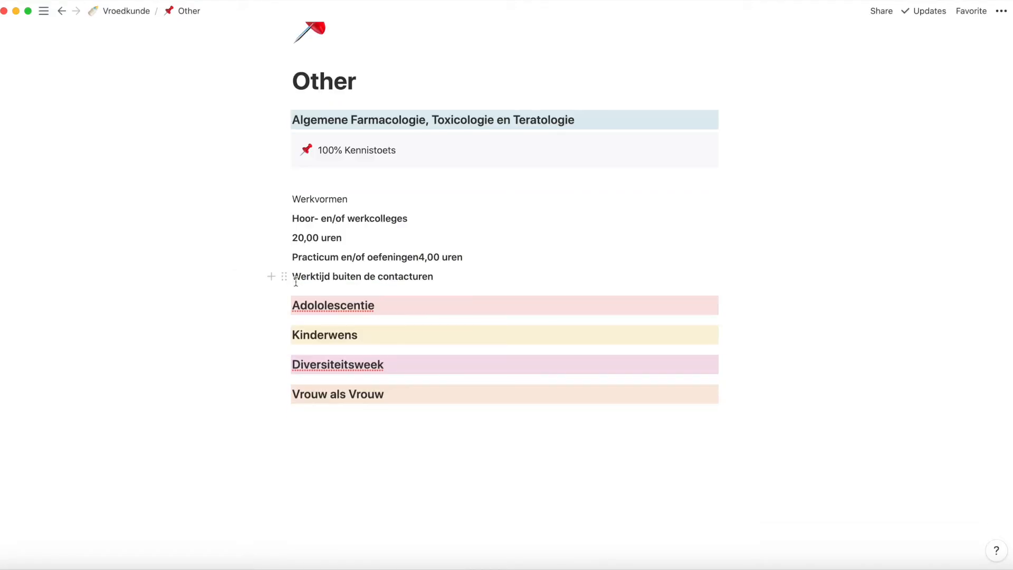
# Complete the Werkvormen hours from the course guide, with 4u and 51u, and join 20u to the Hoor- en/of werkcolleges line.
pyautogui.press('super+Tab')
pyautogui.click(457, 567)
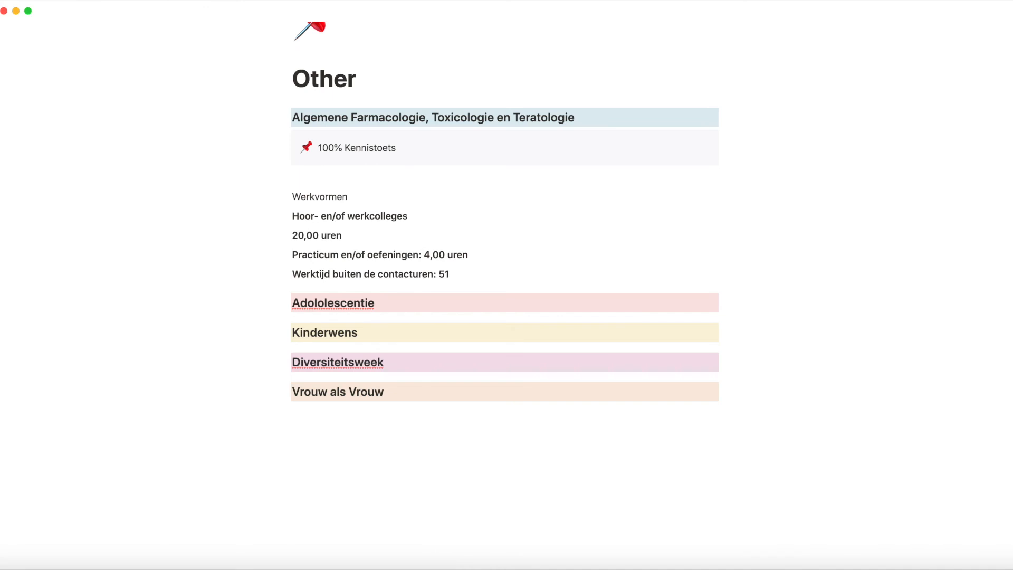
pyautogui.press('BackSpace')
pyautogui.write('u')
pyautogui.click(295, 238)
pyautogui.press('BackSpace')
# Remove the bold formatting from the three teaching-form lines under Werkvormen.
pyautogui.click(411, 192)
pyautogui.moveTo(430, 236); pyautogui.dragTo(294, 236)
pyautogui.click(413, 215)
pyautogui.moveTo(436, 256); pyautogui.dragTo(294, 256)
pyautogui.click(412, 234)
pyautogui.moveTo(455, 276); pyautogui.dragTo(294, 275)
pyautogui.click(411, 254)
# Try to turn the Werkvormen text into a callout and undo it.
pyautogui.click(284, 220)
pyautogui.moveTo(174, 179)
pyautogui.click(318, 261)
pyautogui.press('super+z')
# Merge the three teaching-form lines into the Werkvormen line as a single text block.
pyautogui.click(293, 237)
pyautogui.press('BackSpace')
pyautogui.press('Return')
pyautogui.press('BackSpace')
pyautogui.click(294, 254)
pyautogui.press('BackSpace')
pyautogui.click(293, 274)
pyautogui.press('BackSpace')
# Turn the Werkvormen block into a callout, with a colon after its label and each teaching form on its own line.
pyautogui.click(284, 257)
pyautogui.click(316, 302)
pyautogui.click(379, 266)
pyautogui.write(':')
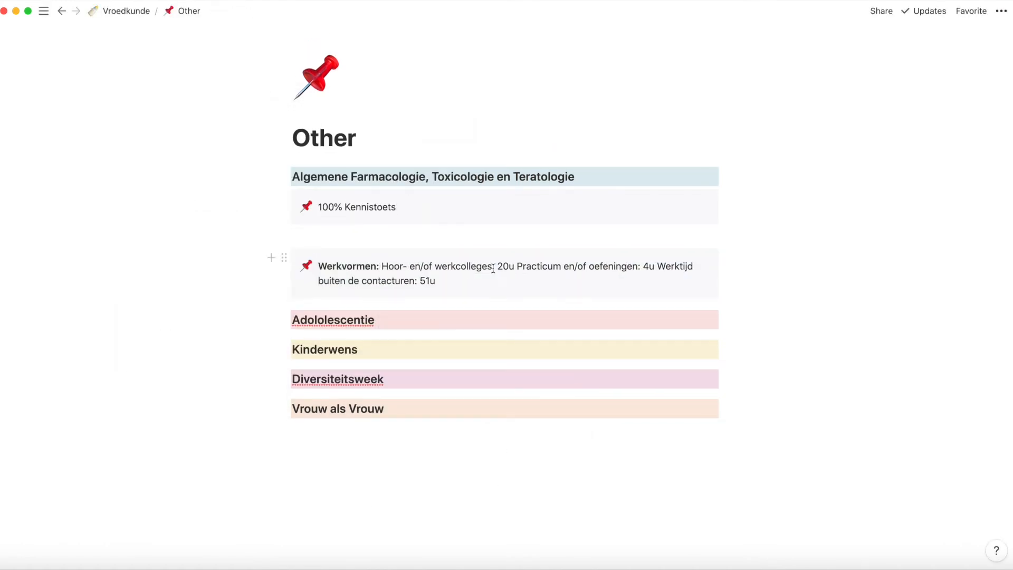
pyautogui.click(458, 280)
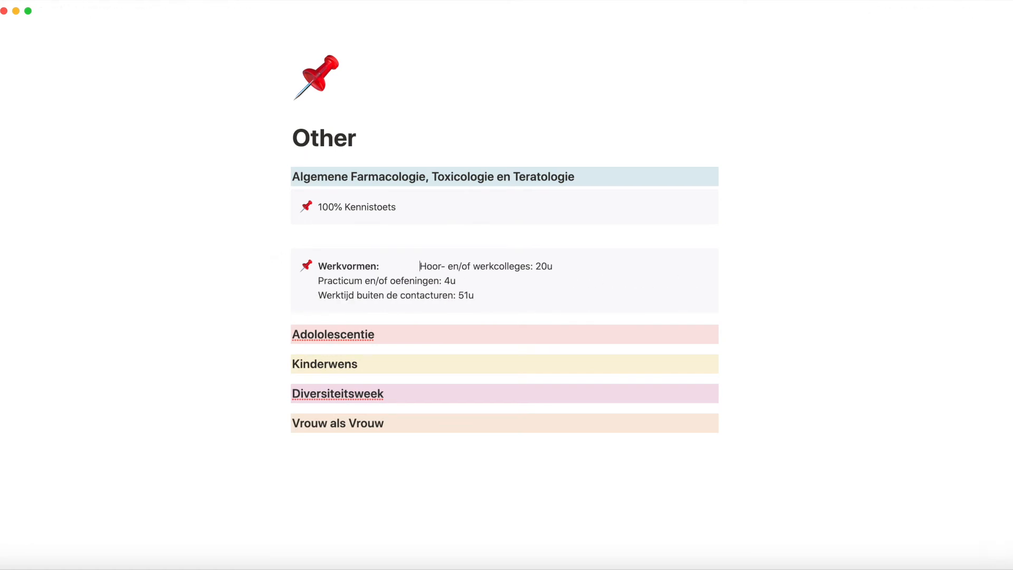
pyautogui.click(631, 281)
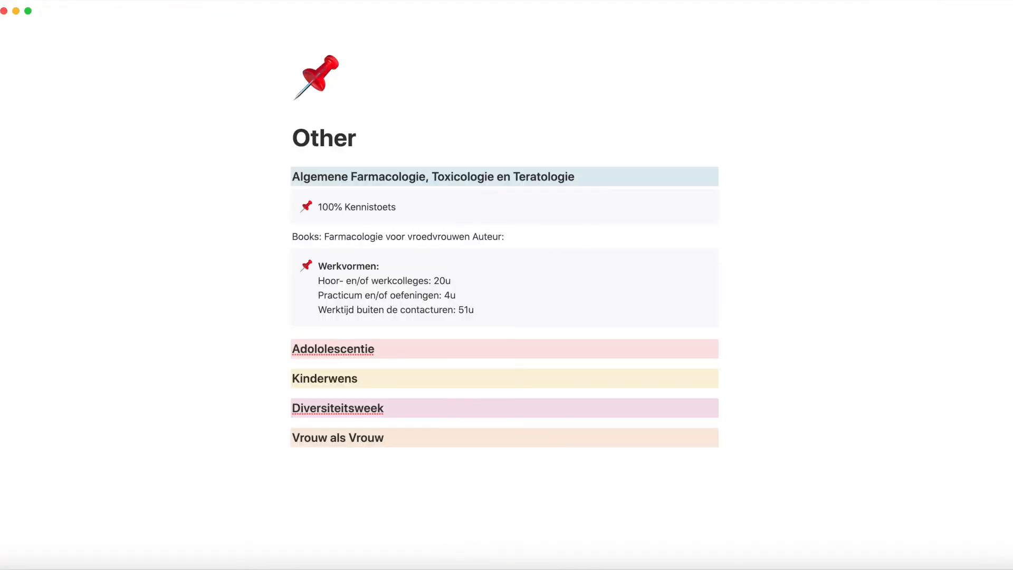
# Complete the Books line for Farmacologie voor vroedvrouwen with its authors, making the label bold and the author text italic.
pyautogui.click(323, 237)
pyautogui.moveTo(322, 237); pyautogui.dragTo(293, 237)
pyautogui.press('super+b')
pyautogui.moveTo(474, 237); pyautogui.dragTo(588, 237)
pyautogui.press('super+i')
# Turn the Books line into a callout.
pyautogui.click(284, 237)
pyautogui.moveTo(248, 198)
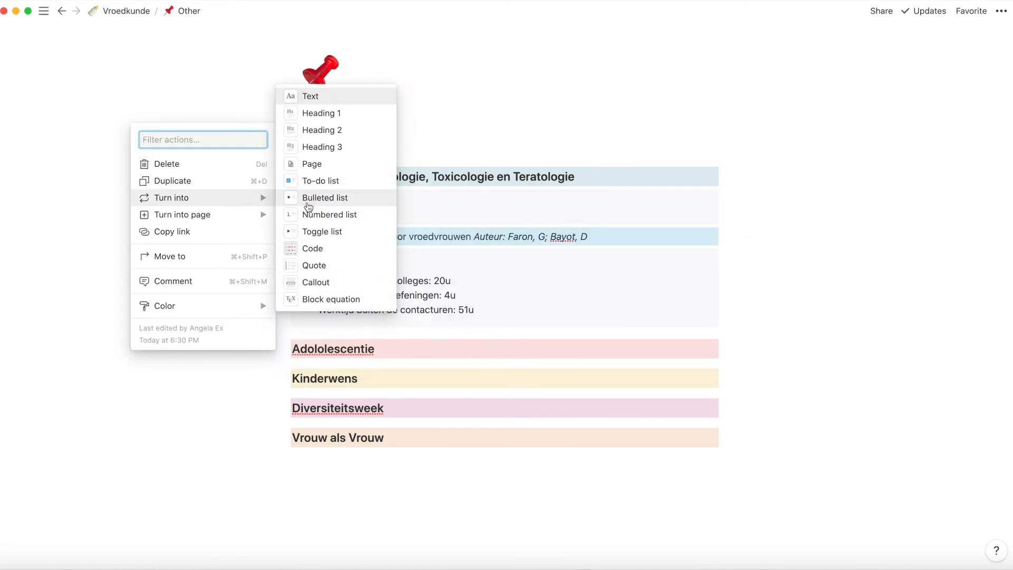
pyautogui.click(315, 283)
# Add a "Summary:" line below the Werkvormen callout.
pyautogui.click(474, 330)
pyautogui.press('Return')
pyautogui.write('S')
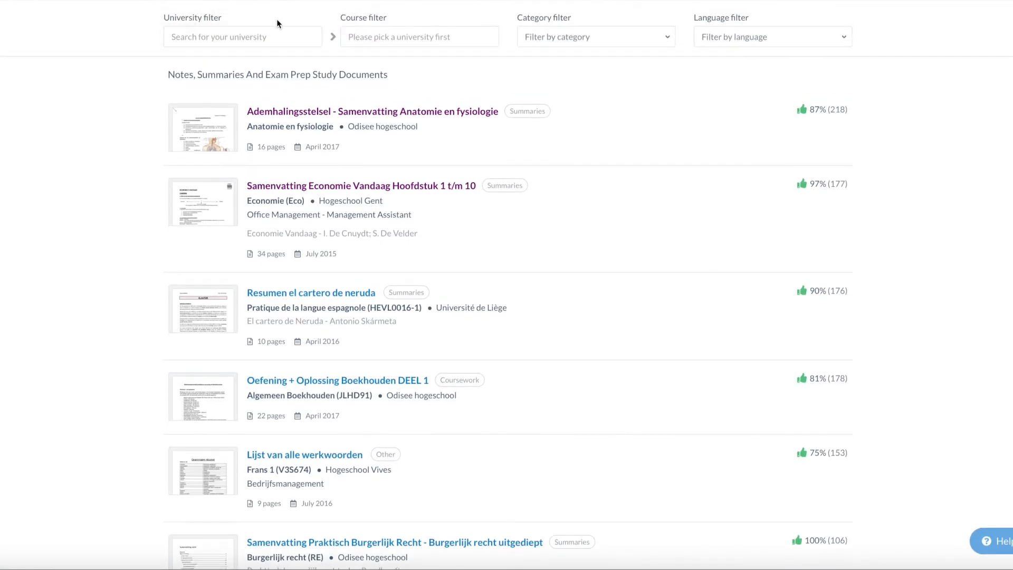
# Find a summary document on StuDocu and paste its link after "Summary:" on the Other page.
pyautogui.scroll(-3, 402, 249)
pyautogui.scroll(3, 373, 296)
pyautogui.click(567, 37)
pyautogui.scroll(-2, 562, 158)
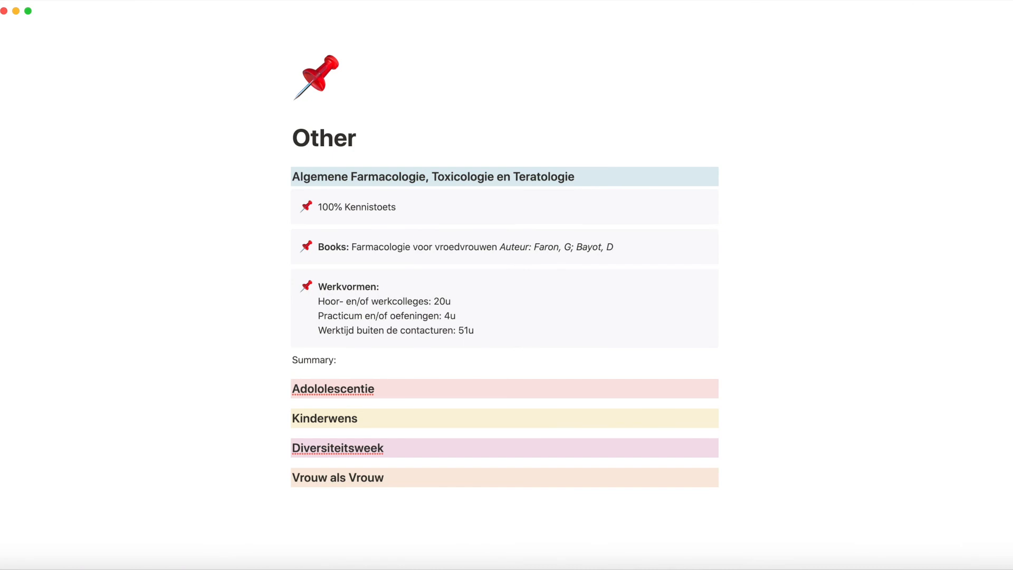
pyautogui.press('super+v')
# Make the "Summary:" label bold and turn its line into a callout.
pyautogui.moveTo(339, 360); pyautogui.dragTo(284, 362)
pyautogui.press('super+b')
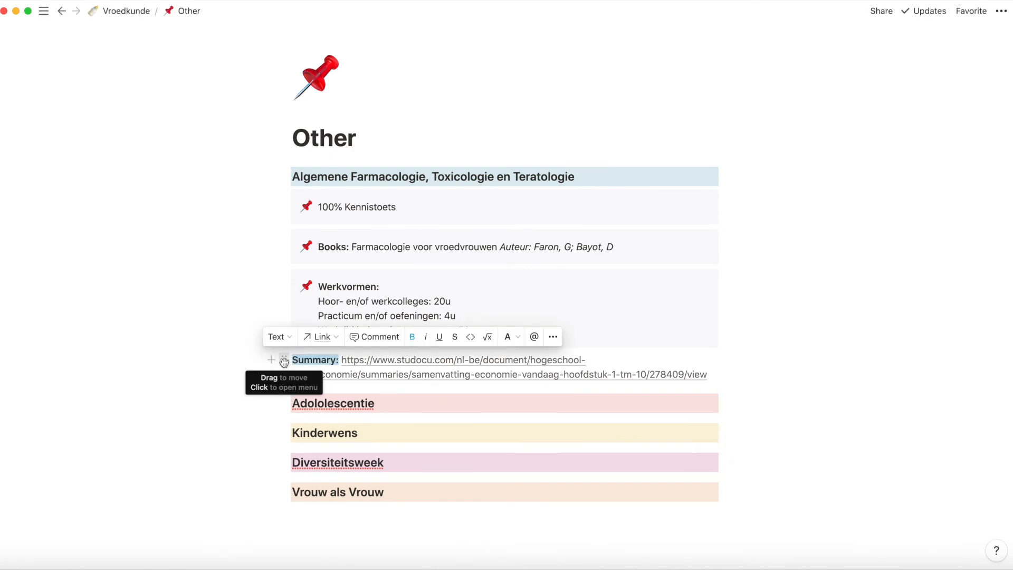
pyautogui.click(284, 361)
pyautogui.moveTo(170, 319)
pyautogui.click(317, 402)
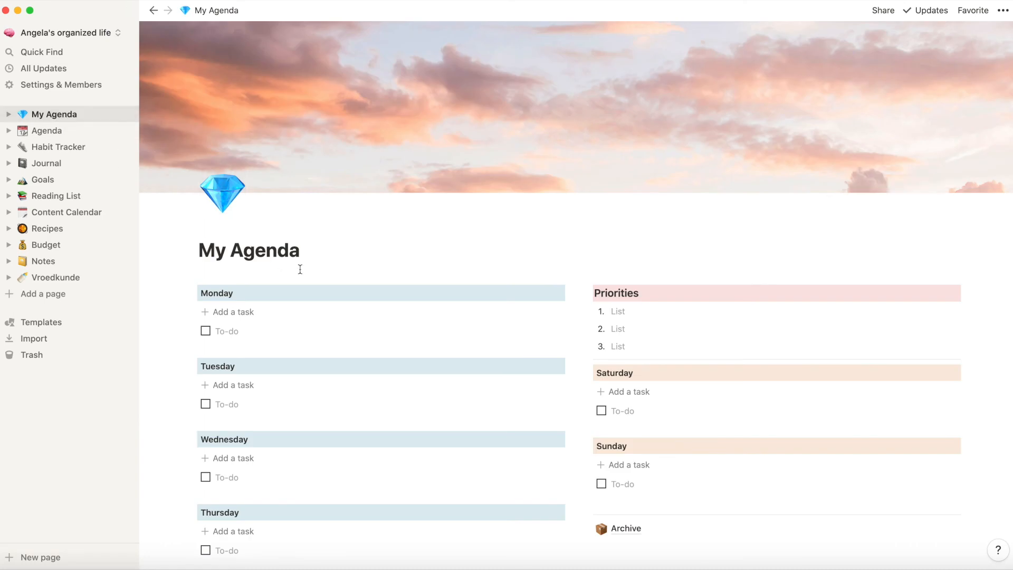
# Look over the weekly to-do lists and the Upcoming calendar on the My Agenda page.
pyautogui.scroll(-3, 250, 401)
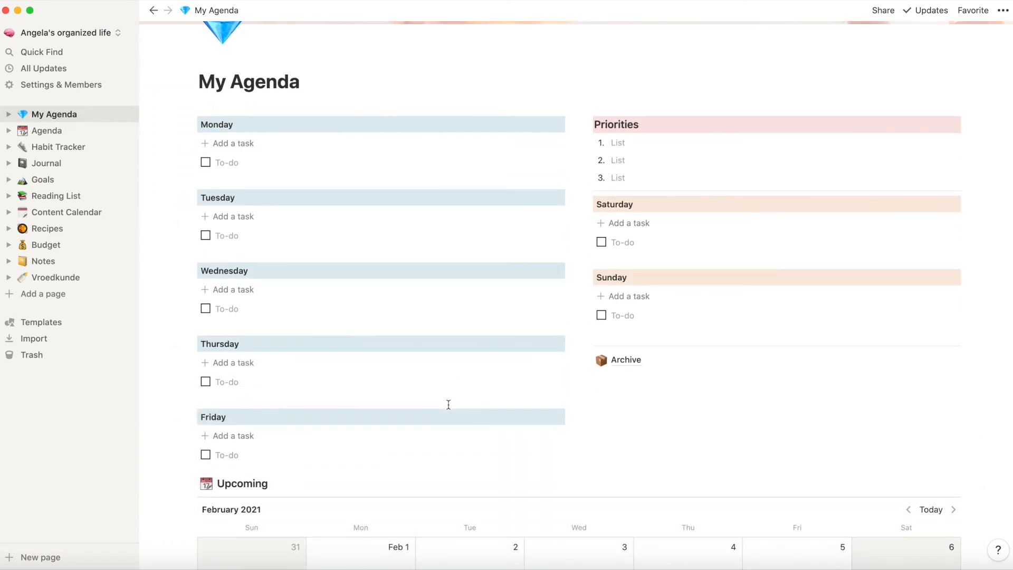
pyautogui.scroll(-5, 449, 404)
pyautogui.scroll(-6, 449, 408)
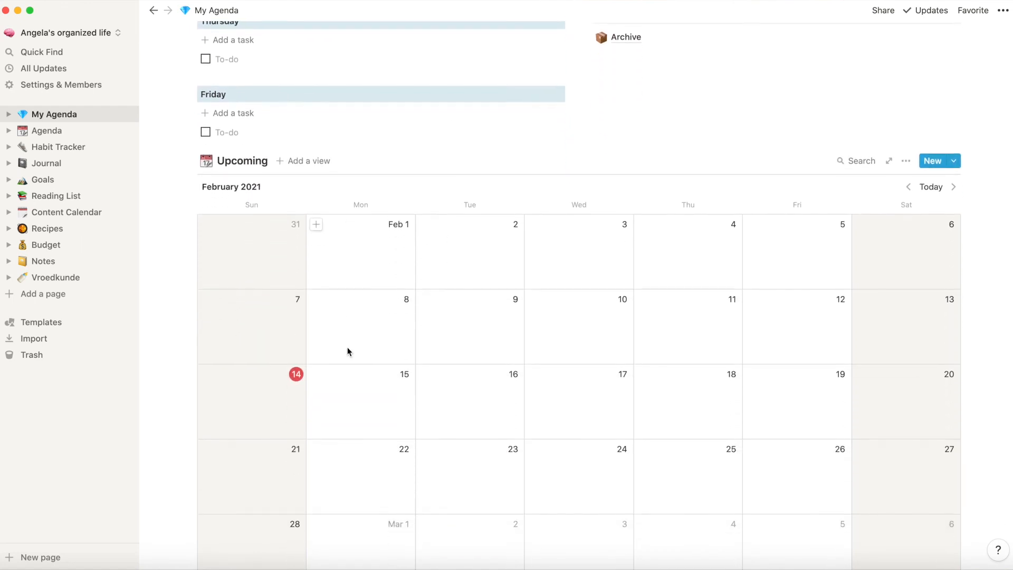
pyautogui.scroll(-5, 371, 307)
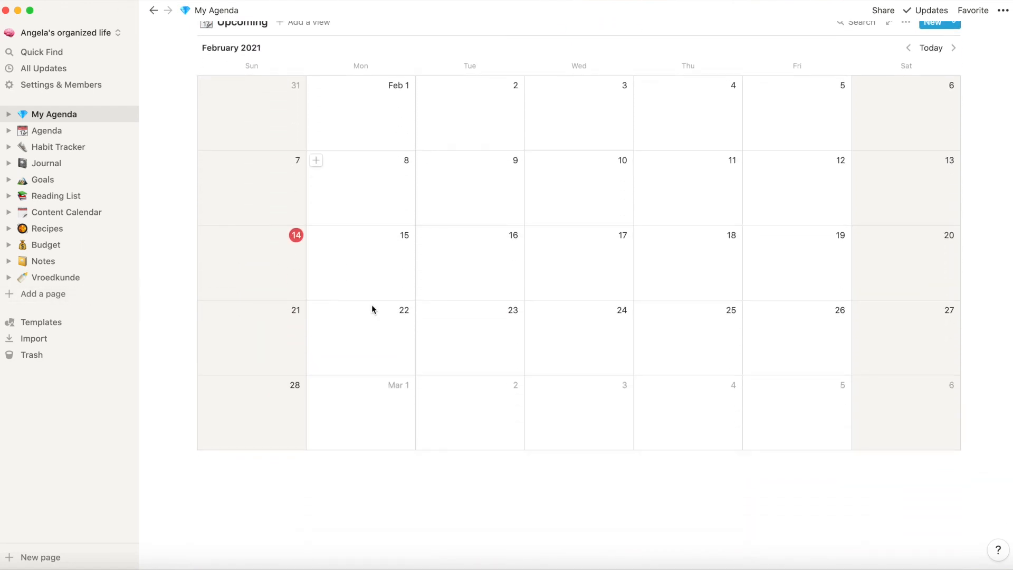
pyautogui.scroll(15, 435, 299)
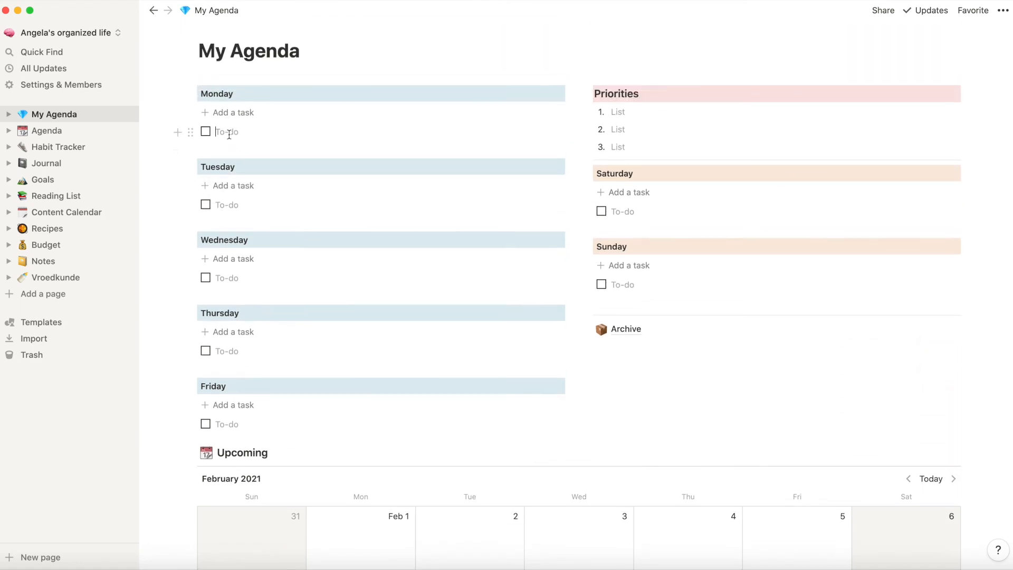
# Add the to-dos "Cardio" and "Study 2 hours" under Monday.
pyautogui.write('Cardio')
pyautogui.press('Return')
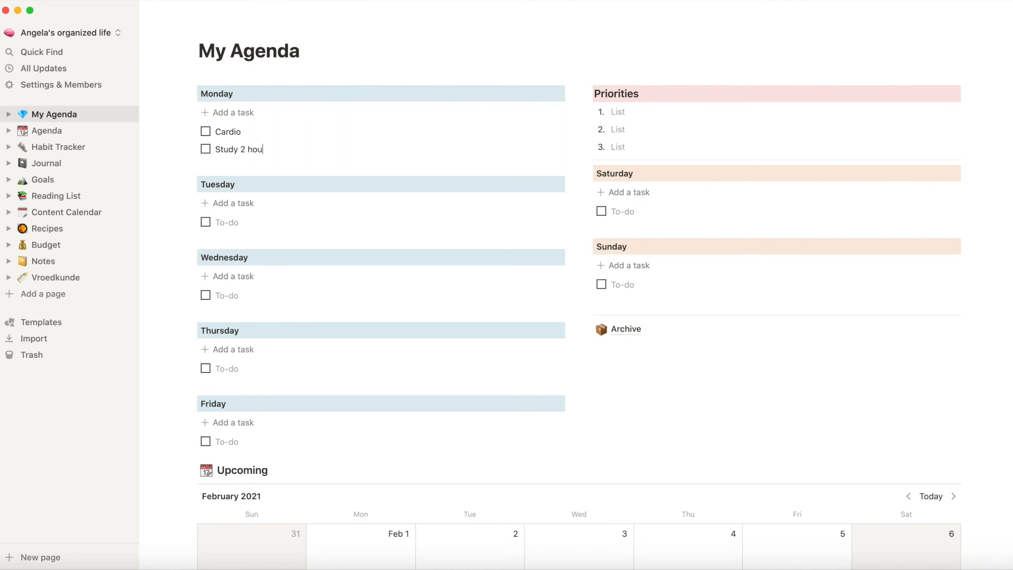
pyautogui.write('Study 2 hours')
# Add an entry titled "Prep for exam" on February 23 in the Upcoming calendar.
pyautogui.scroll(-3, 249, 154)
pyautogui.scroll(3, 249, 140)
pyautogui.scroll(-10, 206, 151)
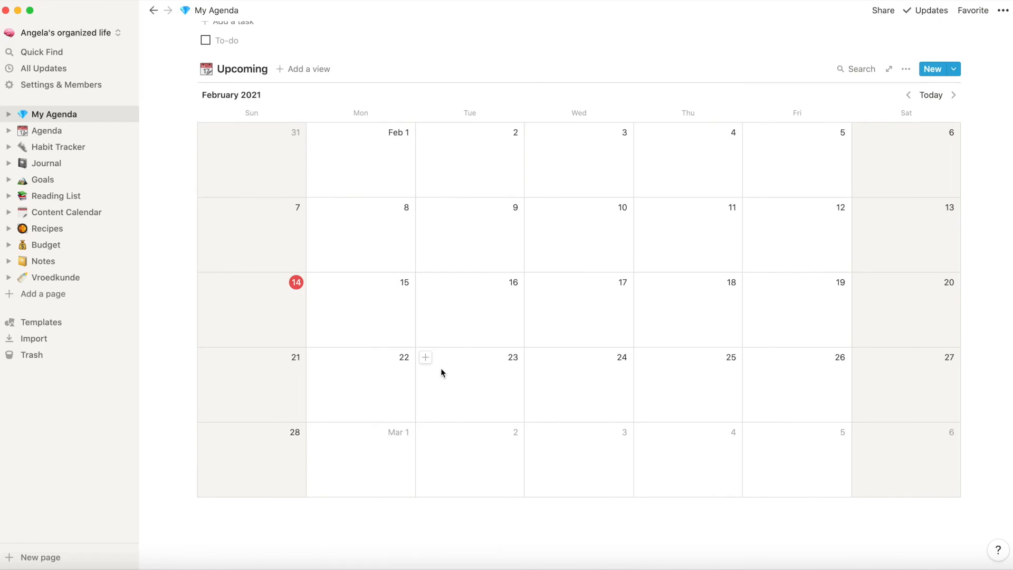
pyautogui.click(426, 358)
pyautogui.write('Prep for exam')
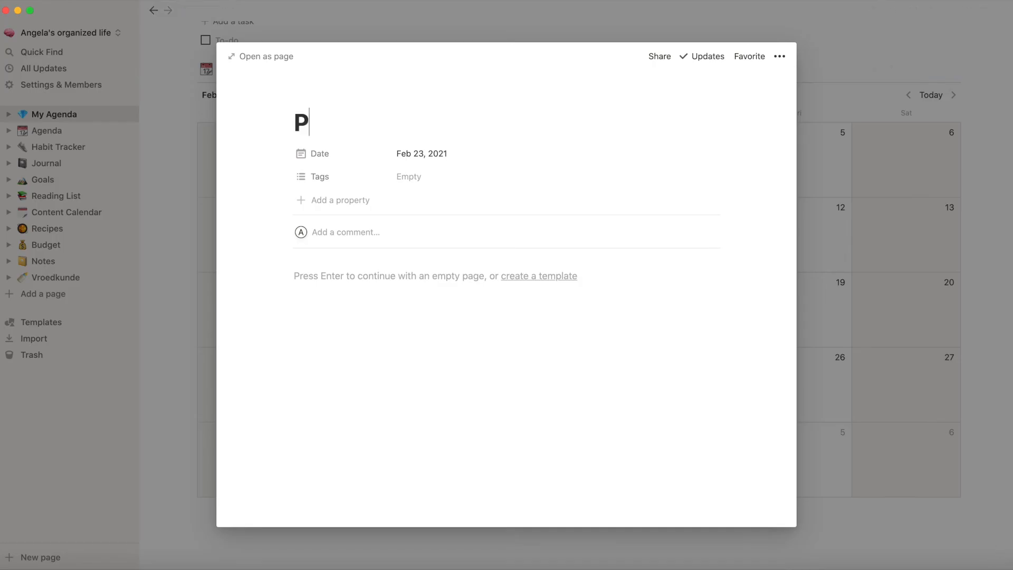
pyautogui.click(148, 360)
# Check off the Cardio and Study 2 hours to-dos under Monday.
pyautogui.scroll(8, 151, 355)
pyautogui.scroll(2, 314, 112)
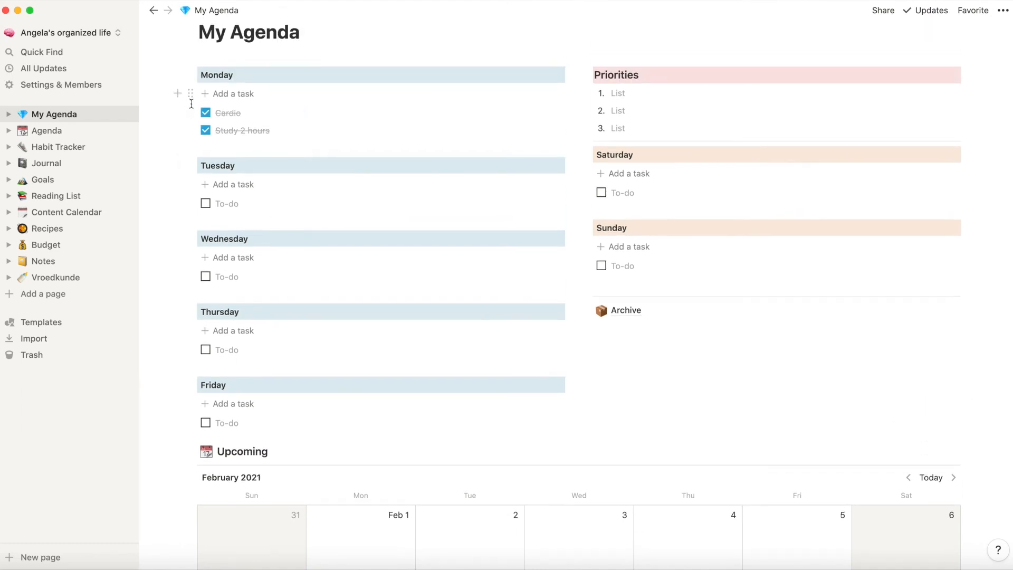
pyautogui.moveTo(247, 141); pyautogui.dragTo(211, 117)
pyautogui.click(190, 114)
pyautogui.click(198, 102)
pyautogui.click(199, 102)
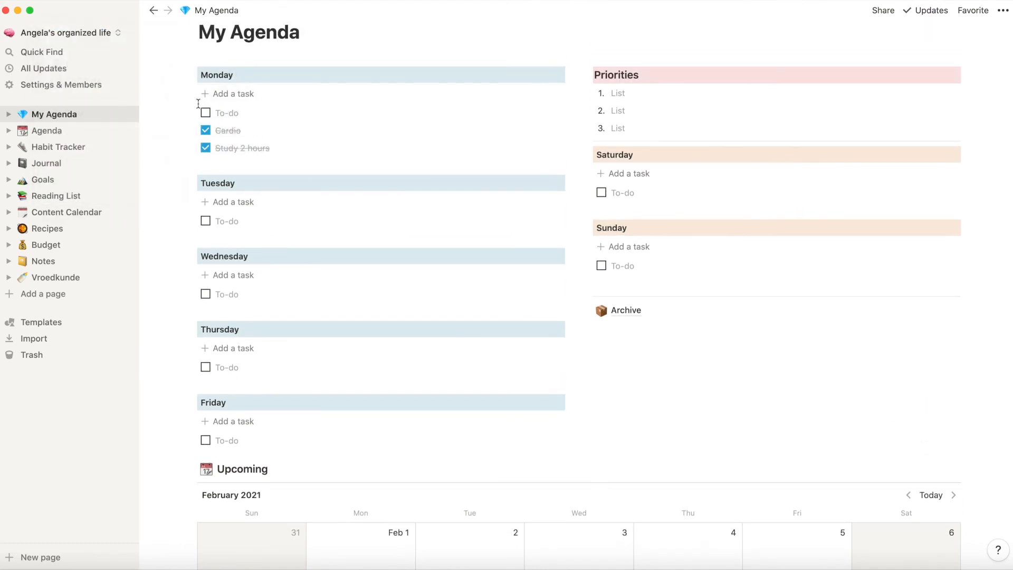
pyautogui.moveTo(205, 130); pyautogui.dragTo(205, 133)
pyautogui.click(192, 113)
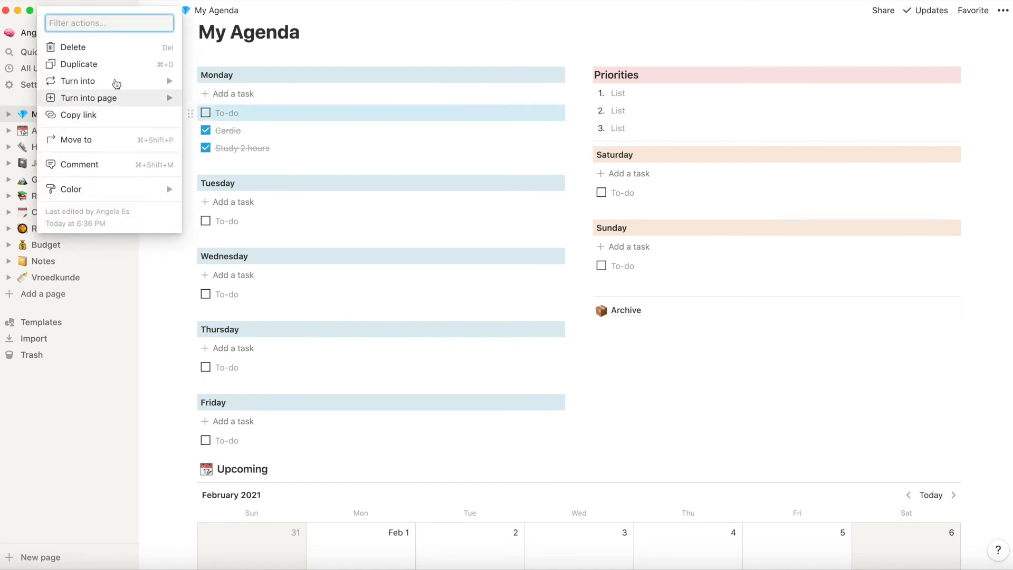
pyautogui.click(96, 48)
# Move the completed Cardio and Study 2 hours to-dos into the Archive page.
pyautogui.moveTo(202, 113); pyautogui.dragTo(601, 315)
pyautogui.scroll(-2, 599, 320)
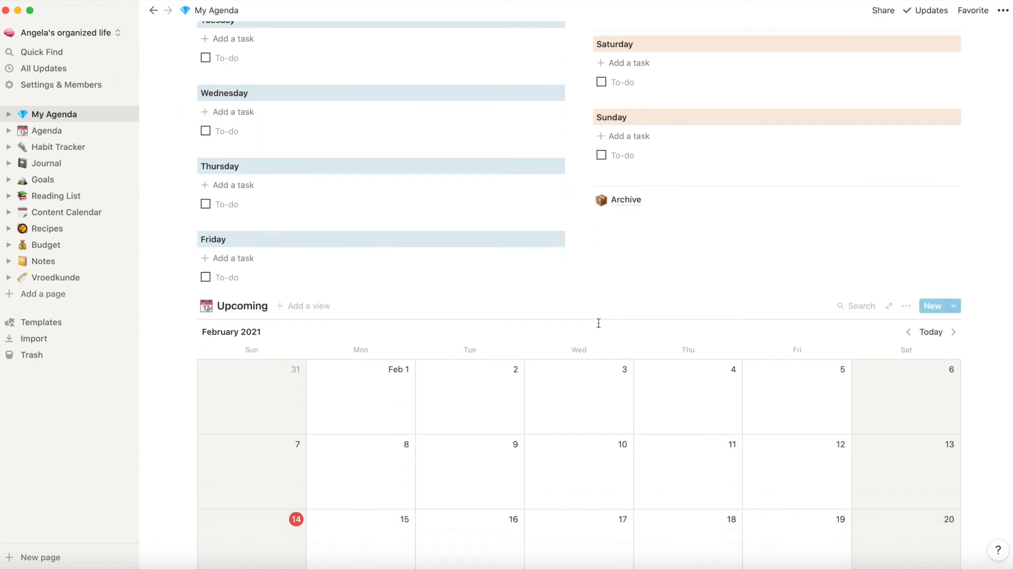